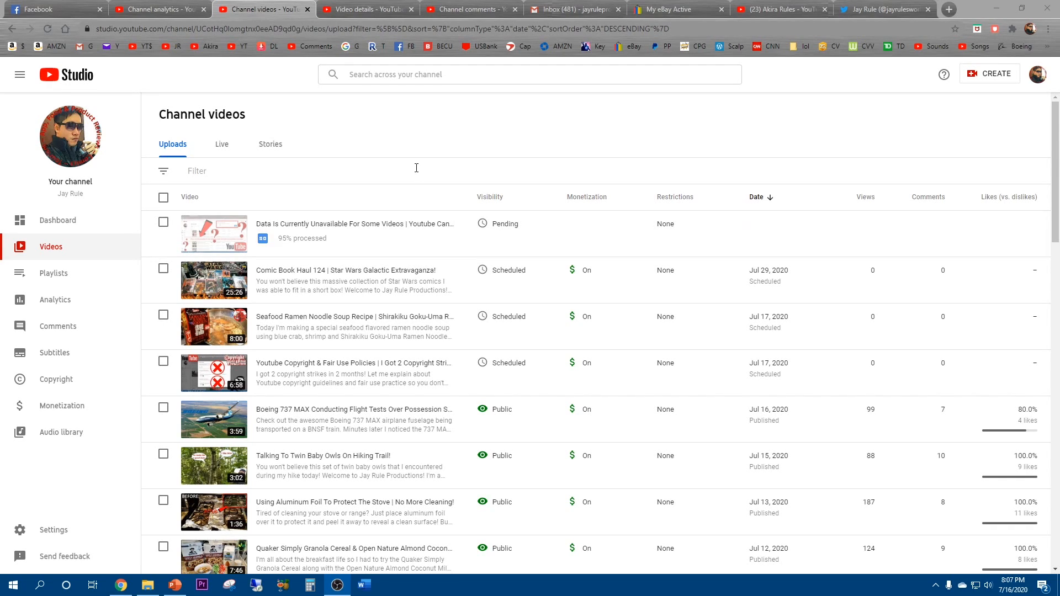
# Check the pending video's details, still 95% processed, then return to the channel uploads list
pyautogui.click(354, 8)
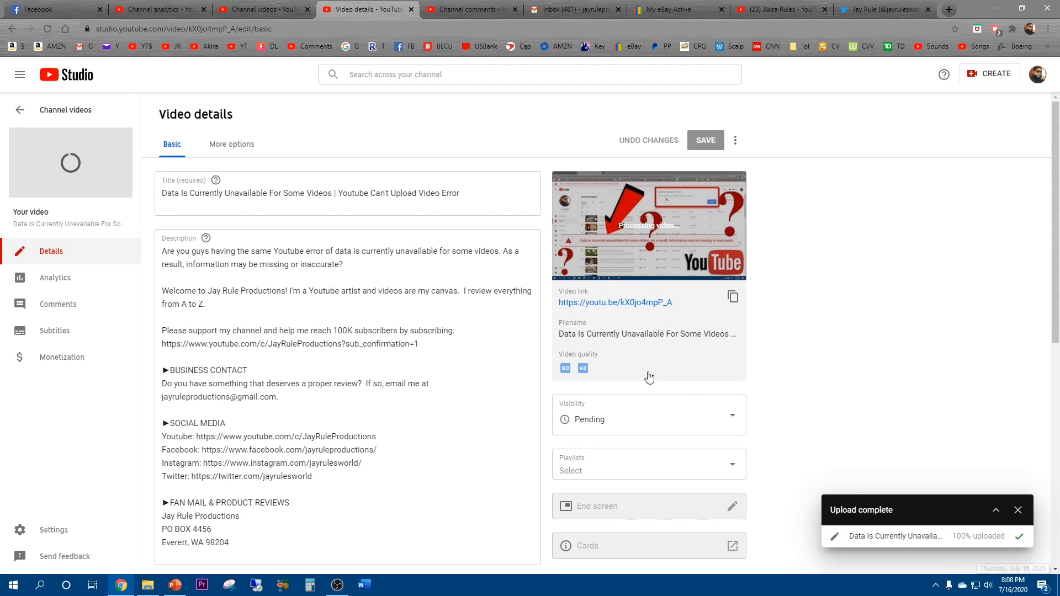
pyautogui.click(262, 8)
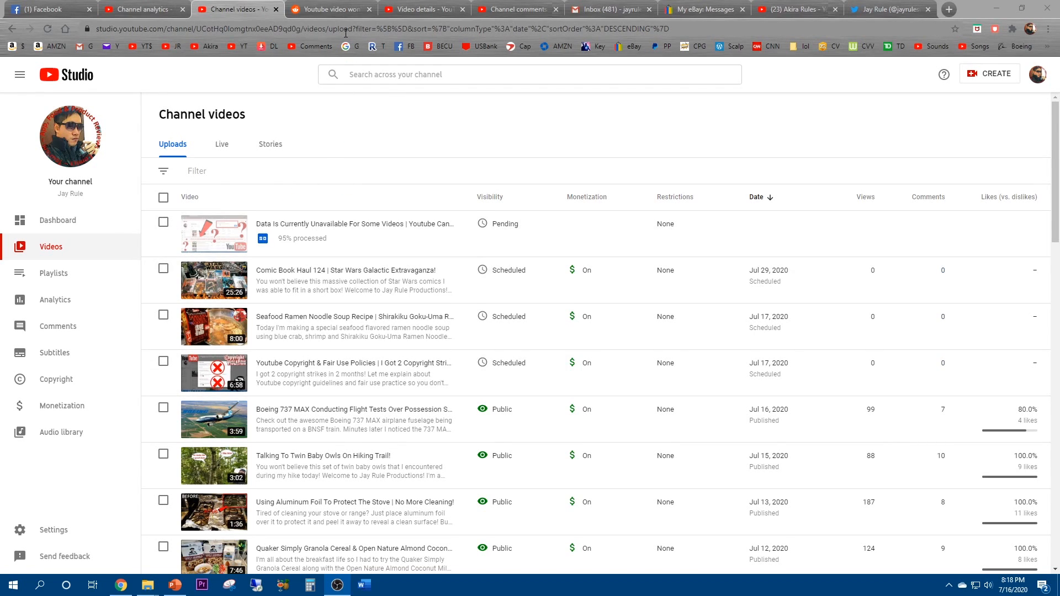
# Read the Reddit comments on uploads stuck at 95%, then go back to the channel uploads list
pyautogui.click(339, 9)
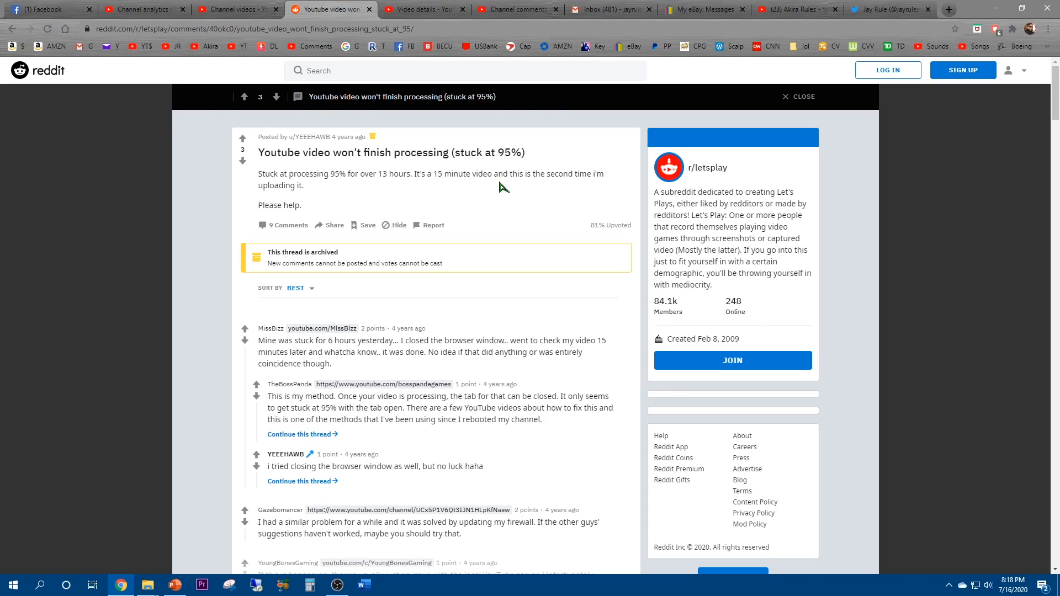
pyautogui.scroll(-1, 450, 307)
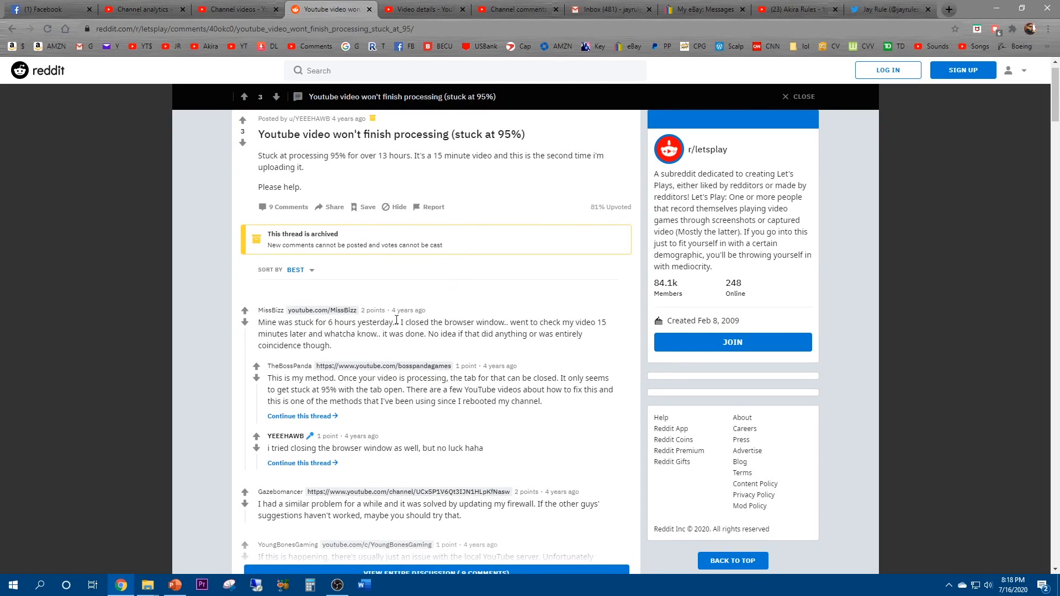
pyautogui.scroll(-2, 368, 310)
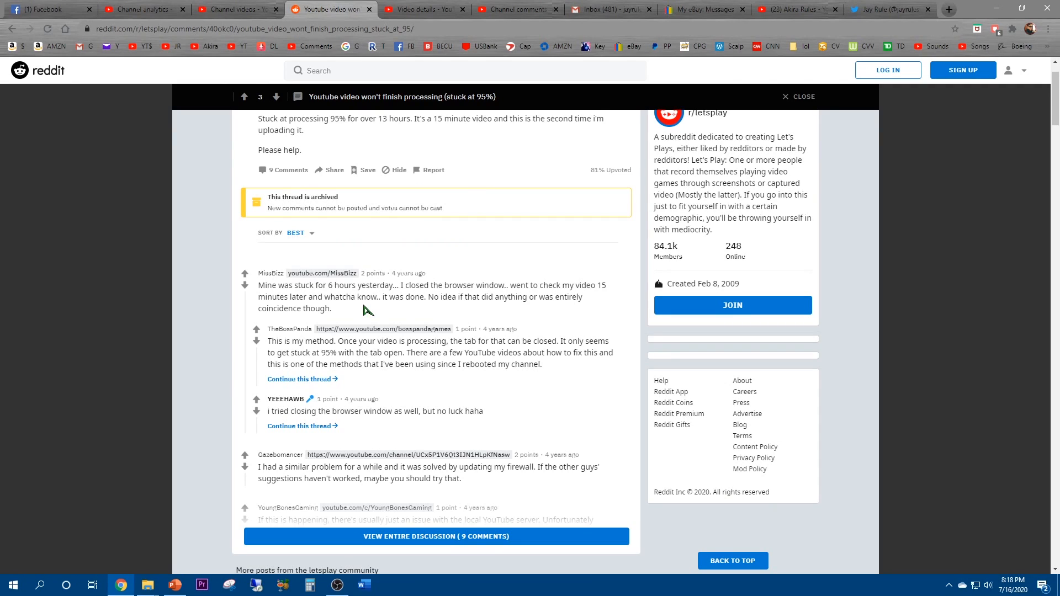
pyautogui.scroll(-1, 367, 310)
pyautogui.scroll(-1, 302, 341)
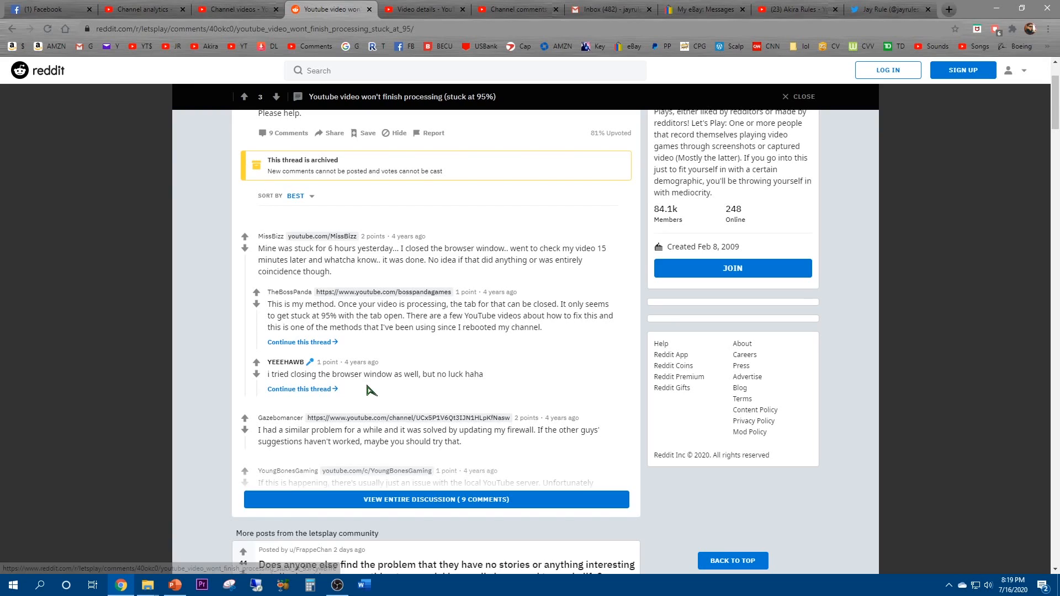
pyautogui.scroll(-1, 369, 390)
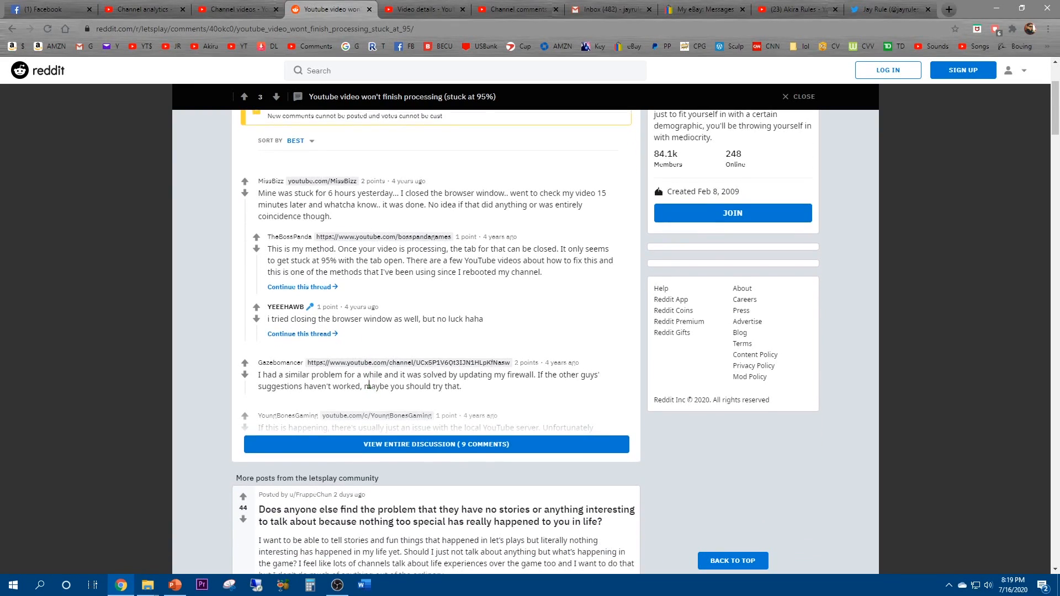
pyautogui.scroll(-2, 370, 389)
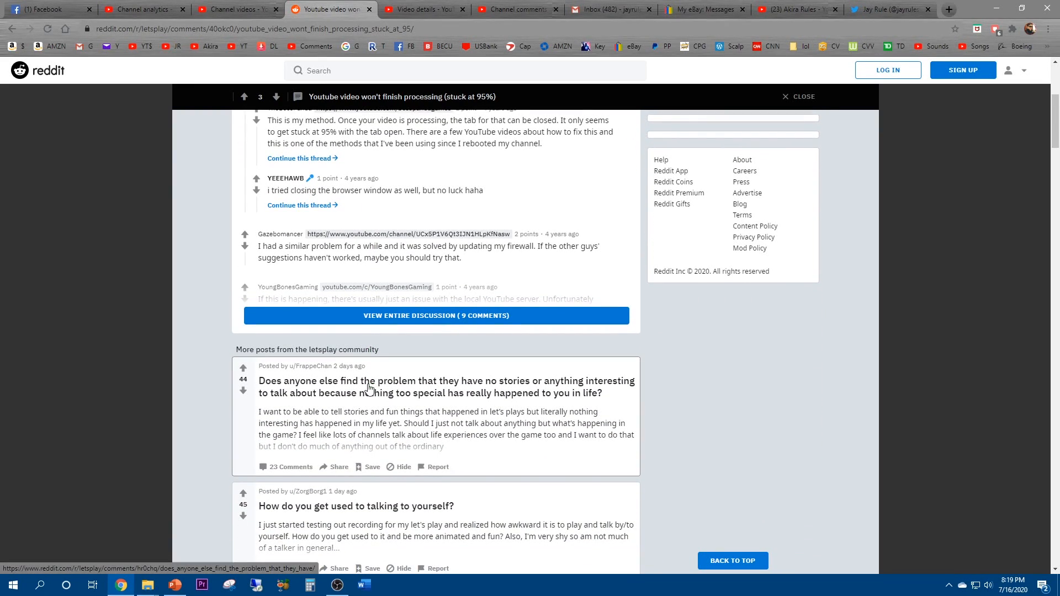
pyautogui.scroll(-1, 371, 390)
pyautogui.click(245, 9)
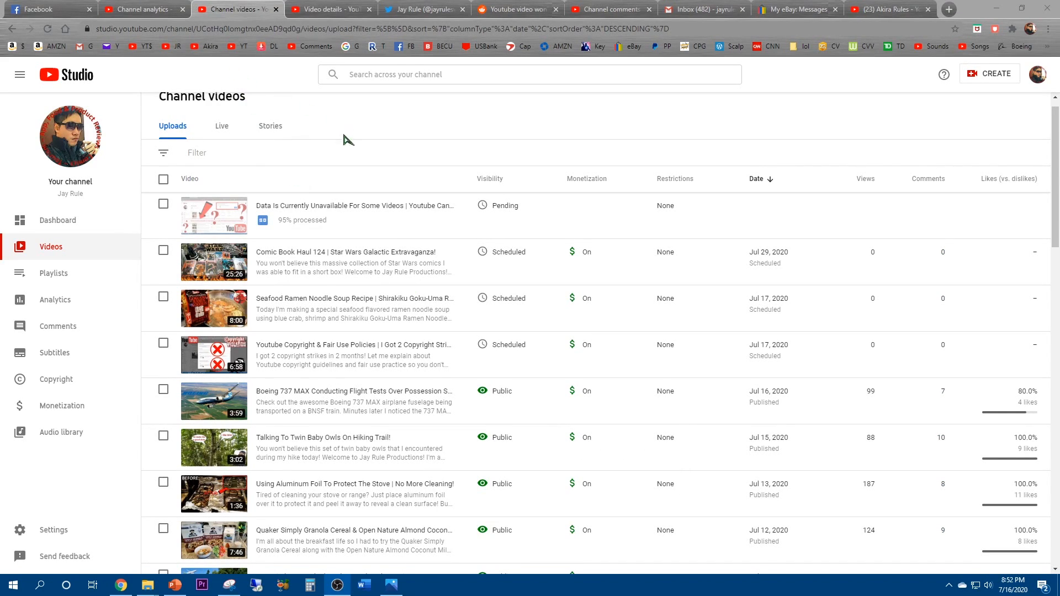
# Bring up the details page of the pending Data Is Currently Unavailable video
pyautogui.click(348, 9)
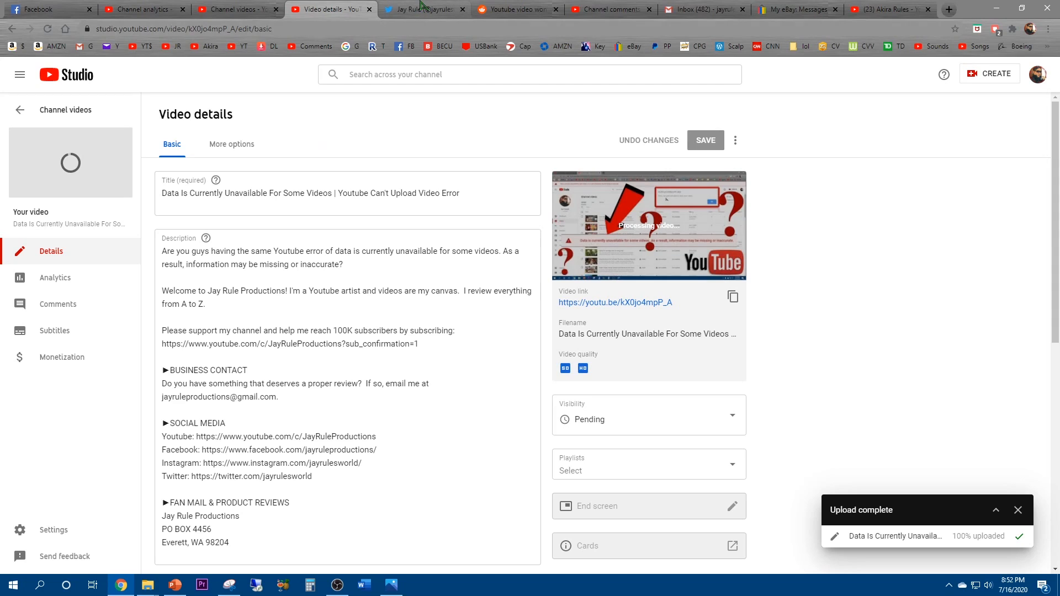
pyautogui.click(422, 8)
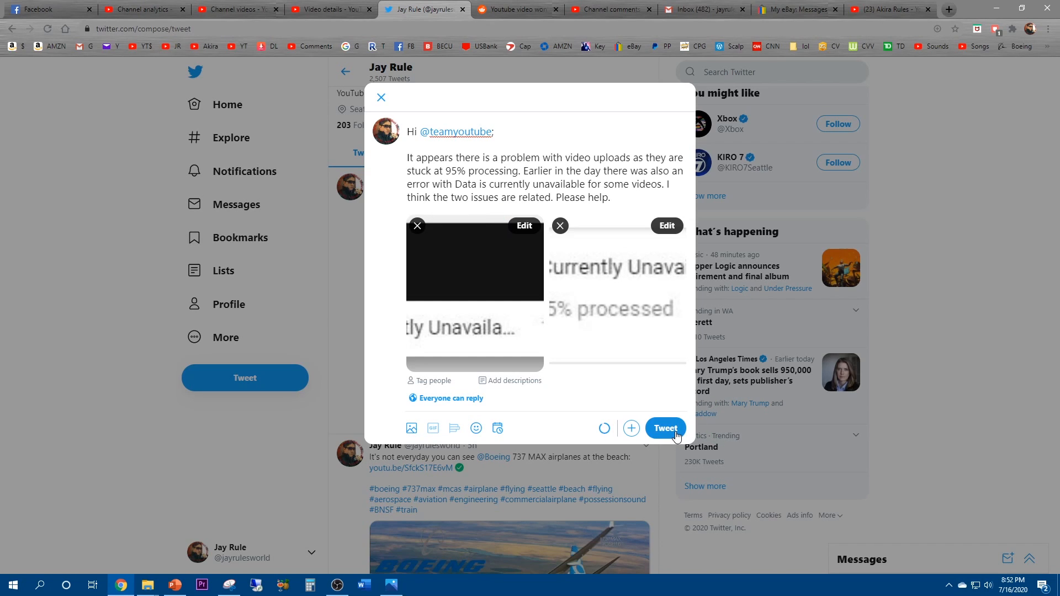
pyautogui.click(666, 429)
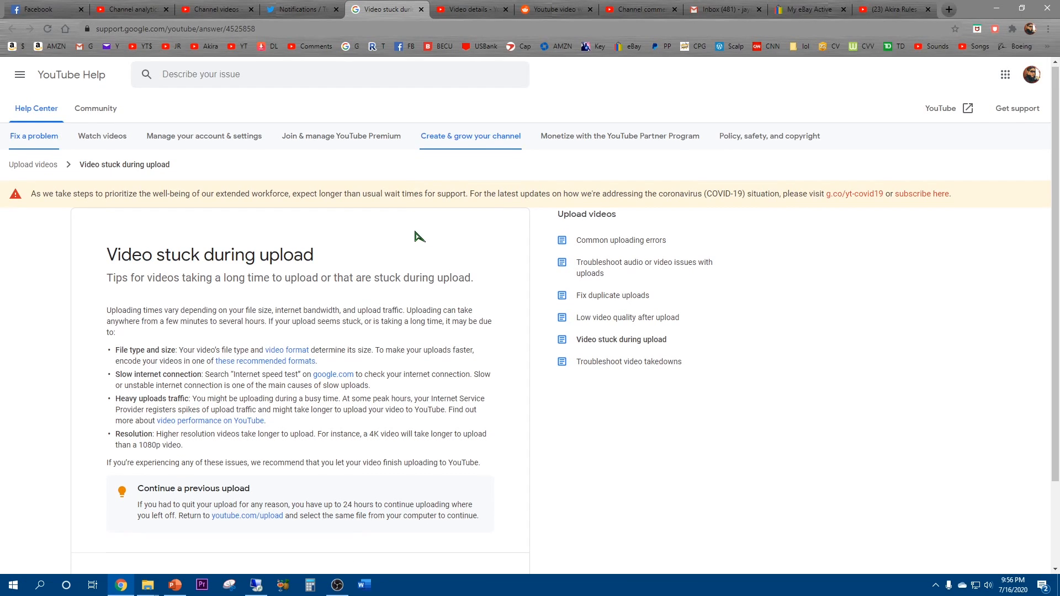
pyautogui.scroll(-1, 417, 237)
pyautogui.scroll(-1, 417, 238)
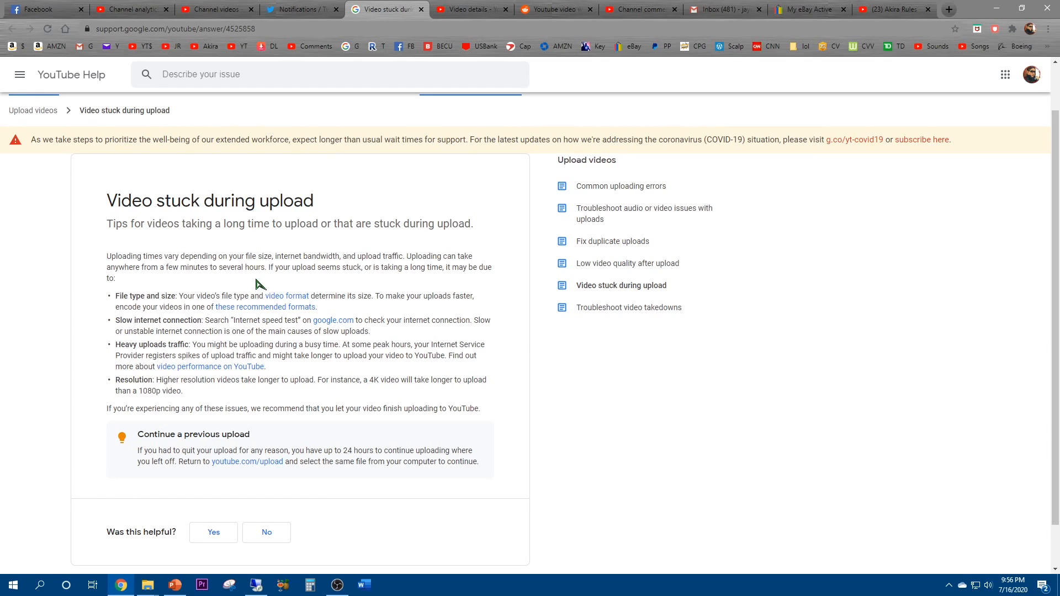
pyautogui.scroll(-1, 172, 328)
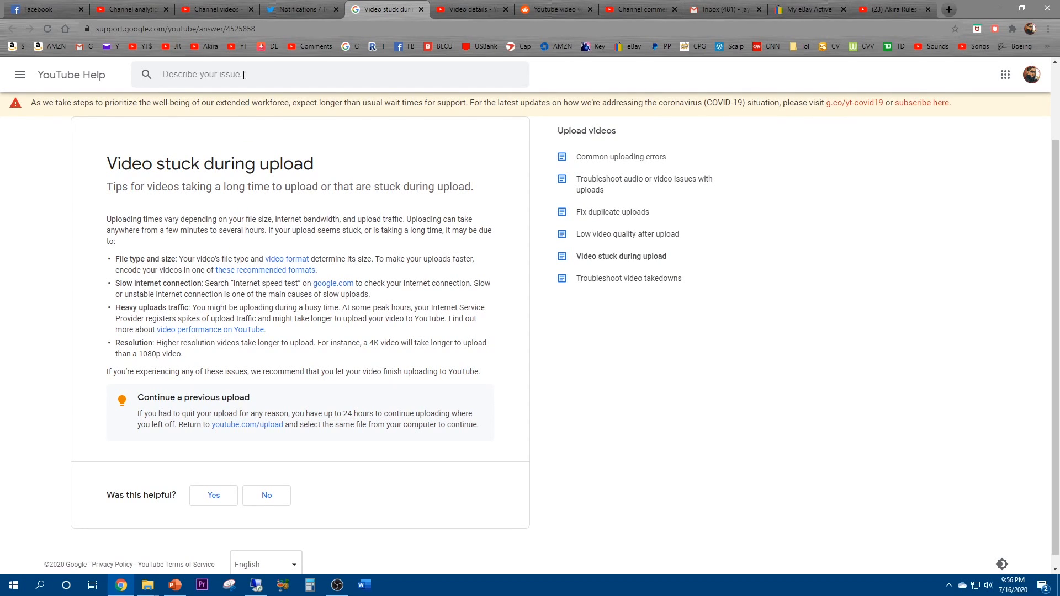
# Read TeamYouTube's mention advising removal and re-upload, then return to the channel uploads list
pyautogui.click(279, 7)
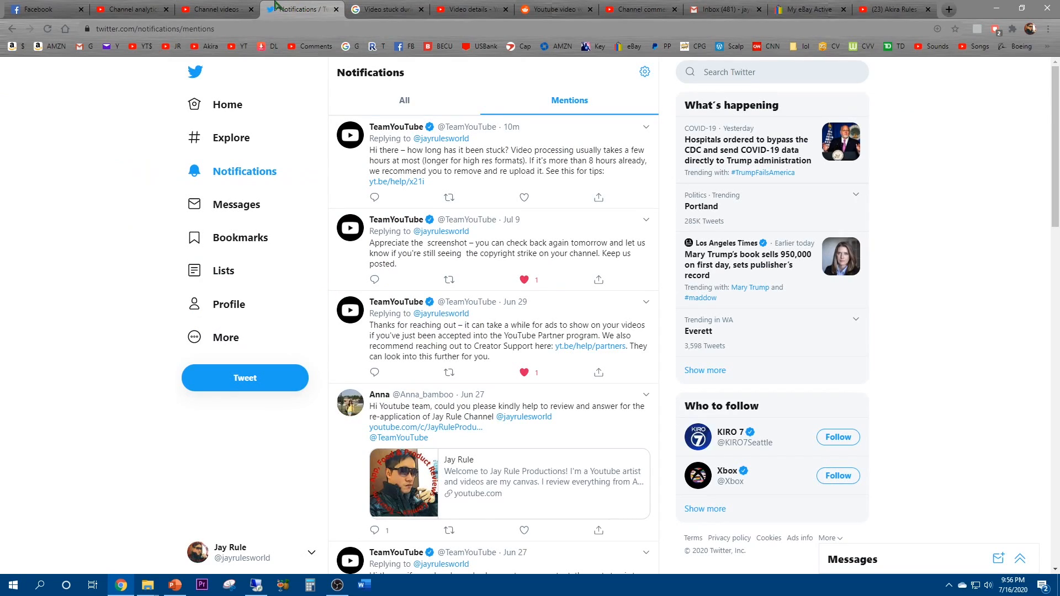
pyautogui.click(241, 9)
pyautogui.click(286, 9)
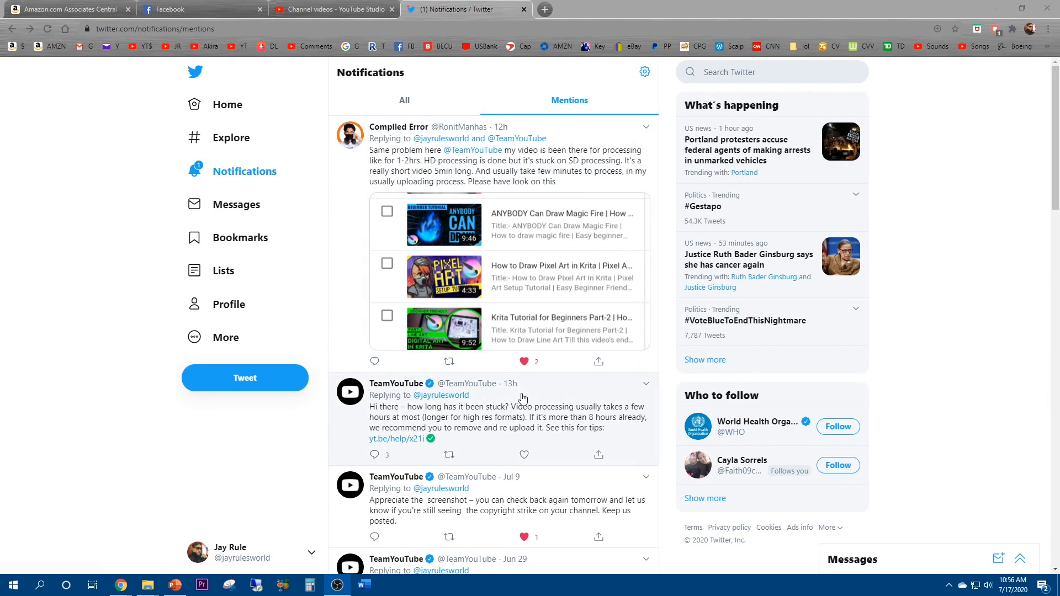
pyautogui.click(307, 7)
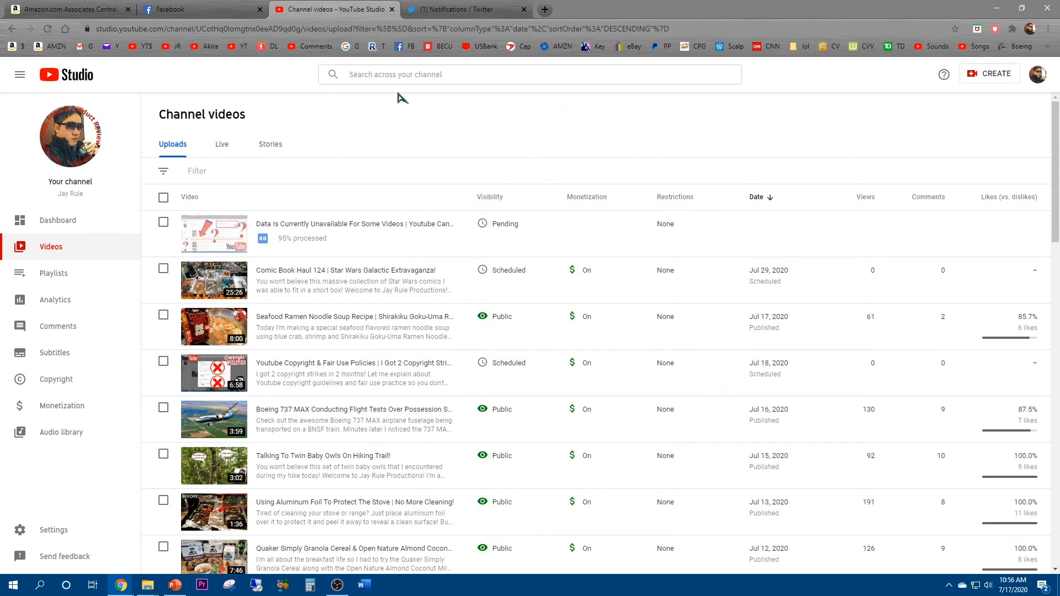
pyautogui.rightClick(420, 114)
pyautogui.click(451, 150)
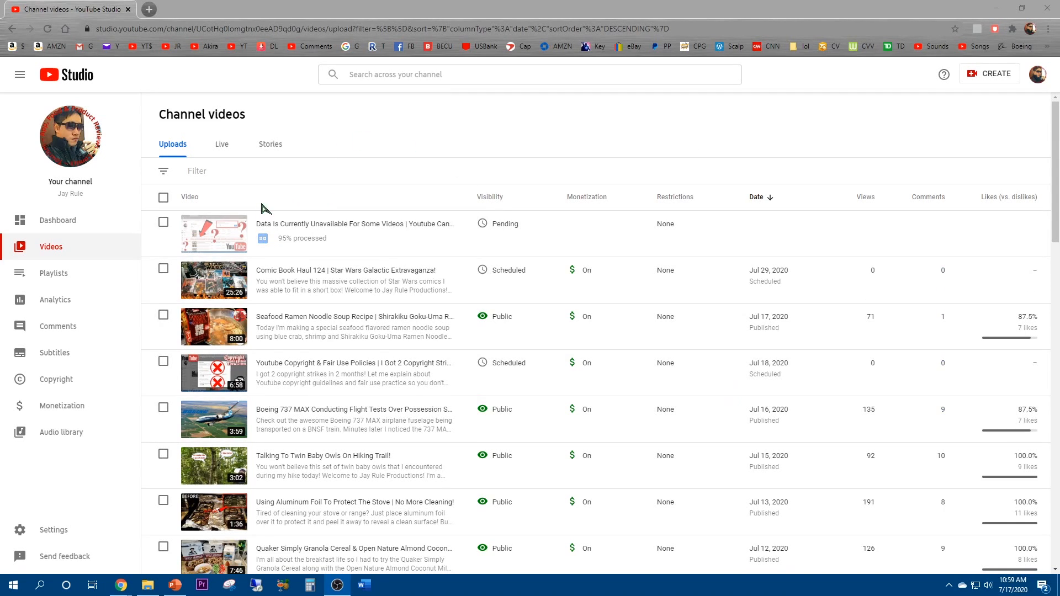
pyautogui.moveTo(332, 233)
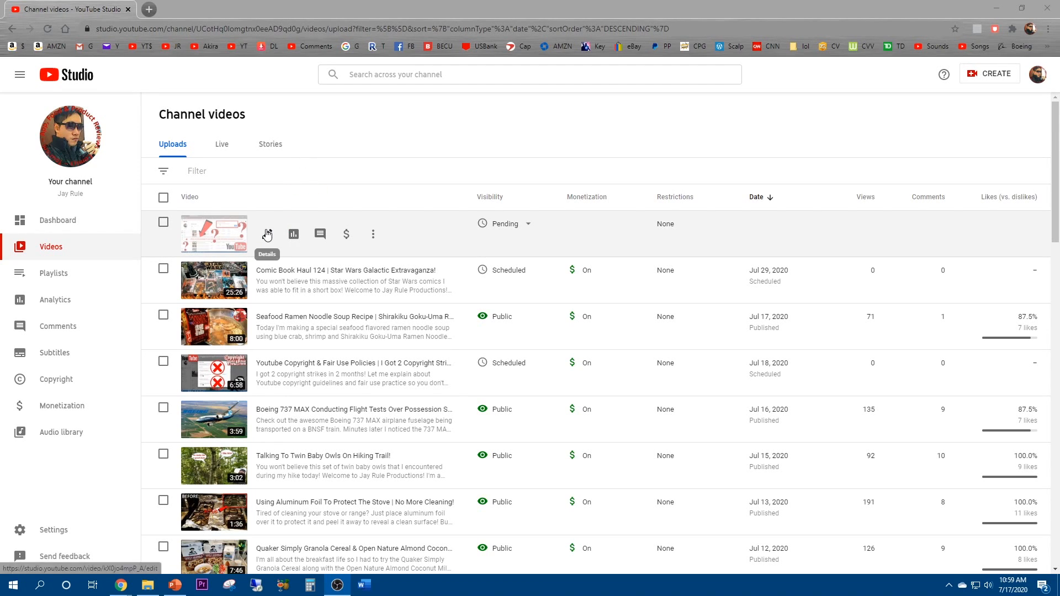
# Review the pending video's details, then start Upload videos from CREATE in a second Studio tab
pyautogui.click(267, 236)
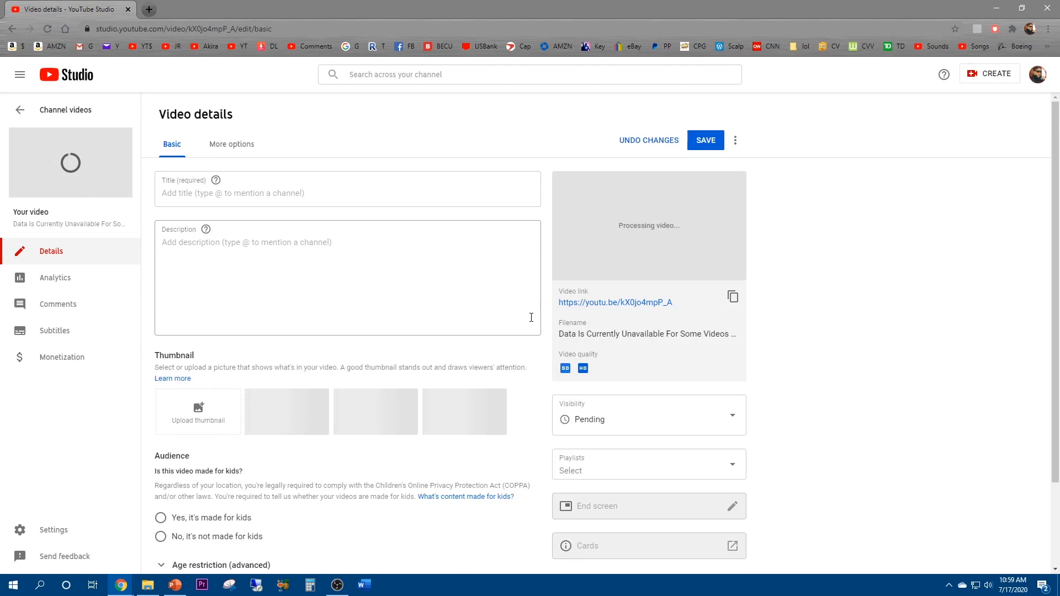
pyautogui.scroll(-3, 531, 317)
pyautogui.scroll(-2, 531, 317)
pyautogui.scroll(-1, 204, 403)
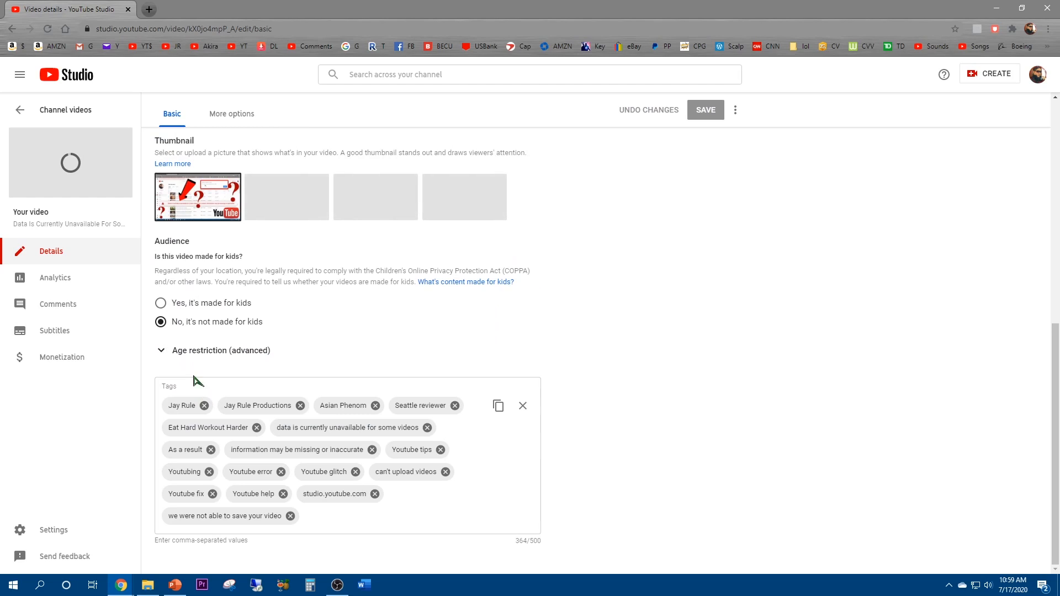
pyautogui.click(149, 11)
pyautogui.click(239, 46)
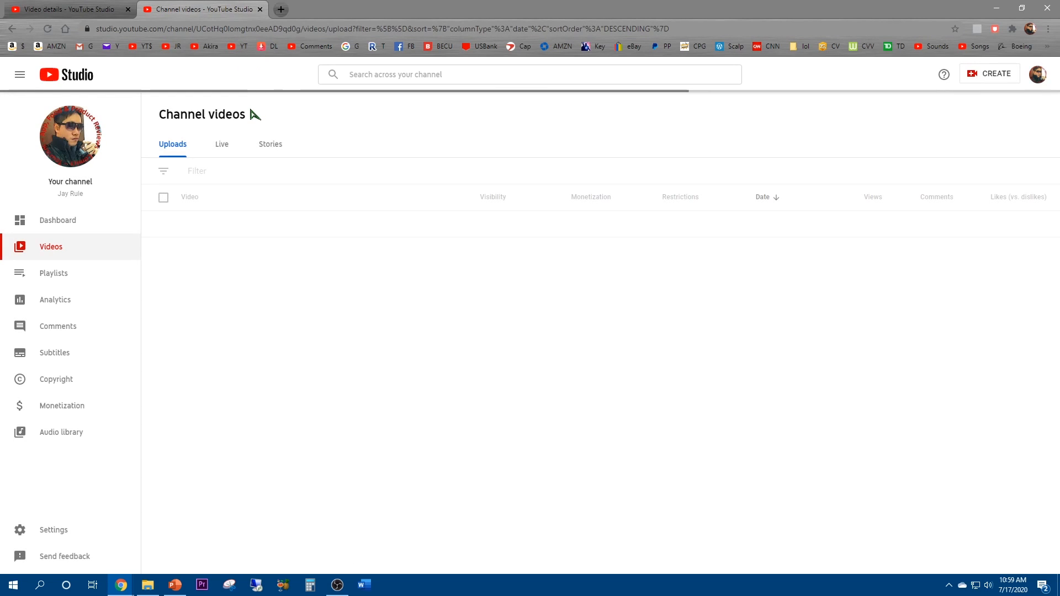
pyautogui.click(1014, 83)
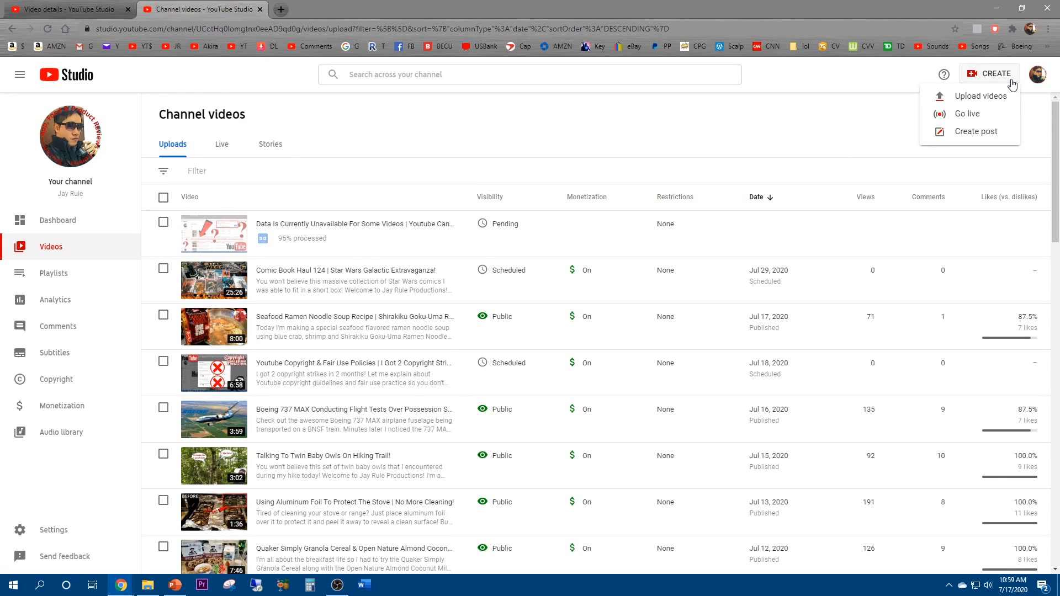
pyautogui.click(999, 98)
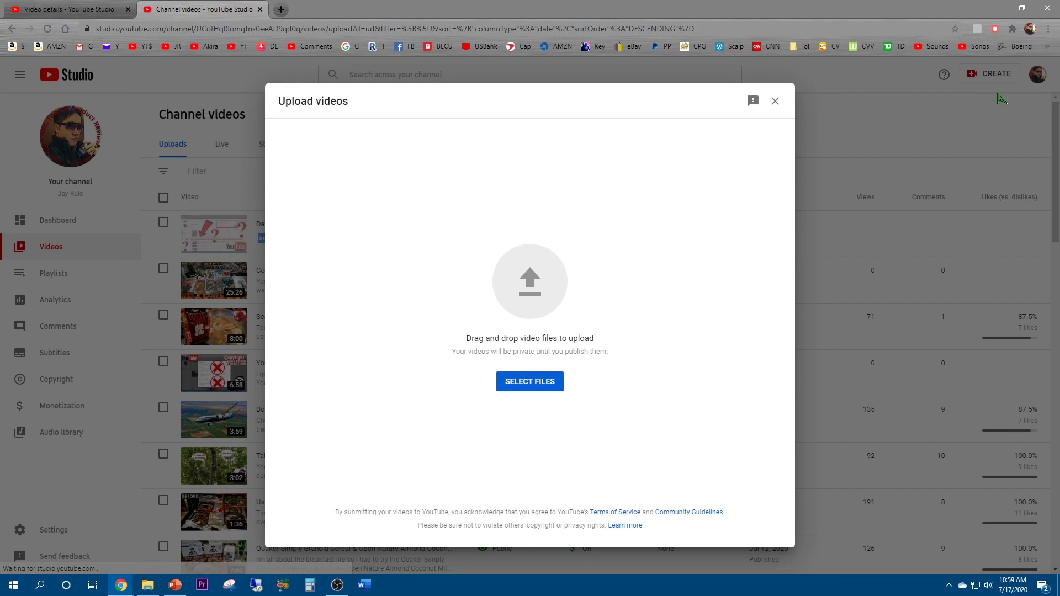
# Select the stuck video's file for re-upload and shorten the original video's title, saving it
pyautogui.click(542, 308)
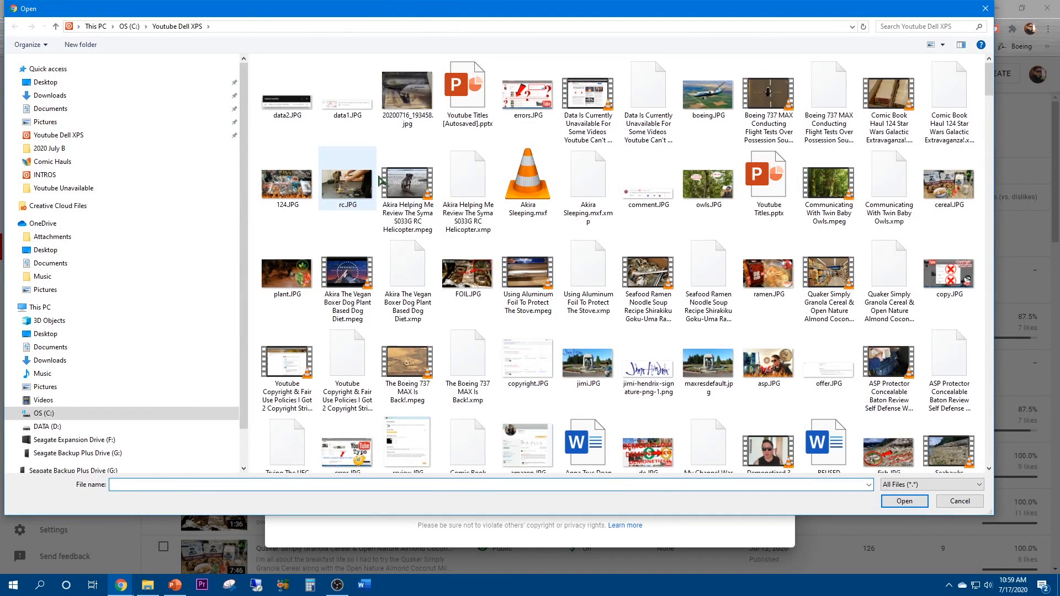
pyautogui.doubleClick(595, 142)
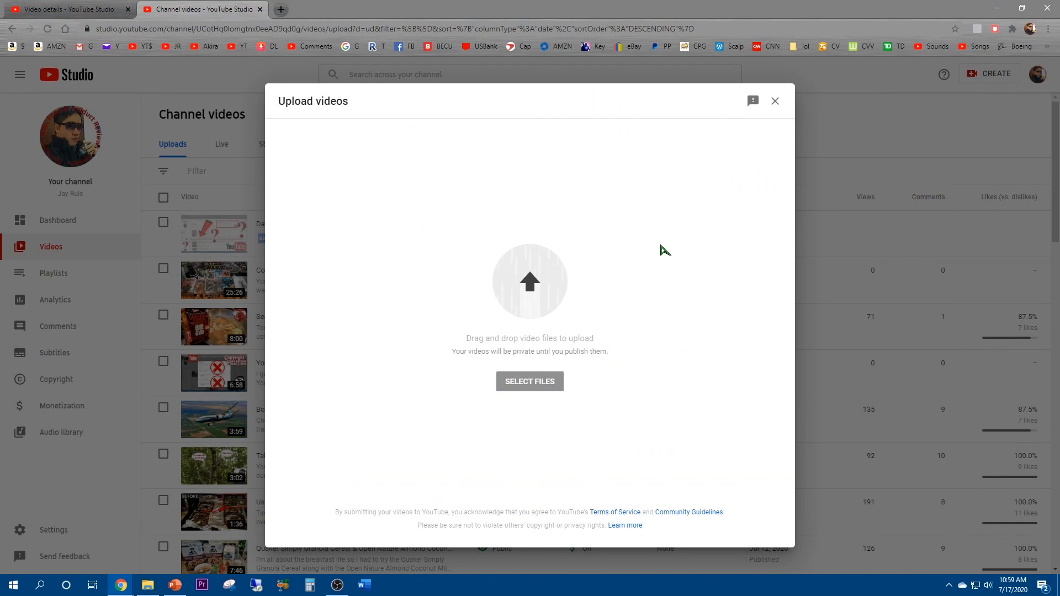
pyautogui.click(71, 12)
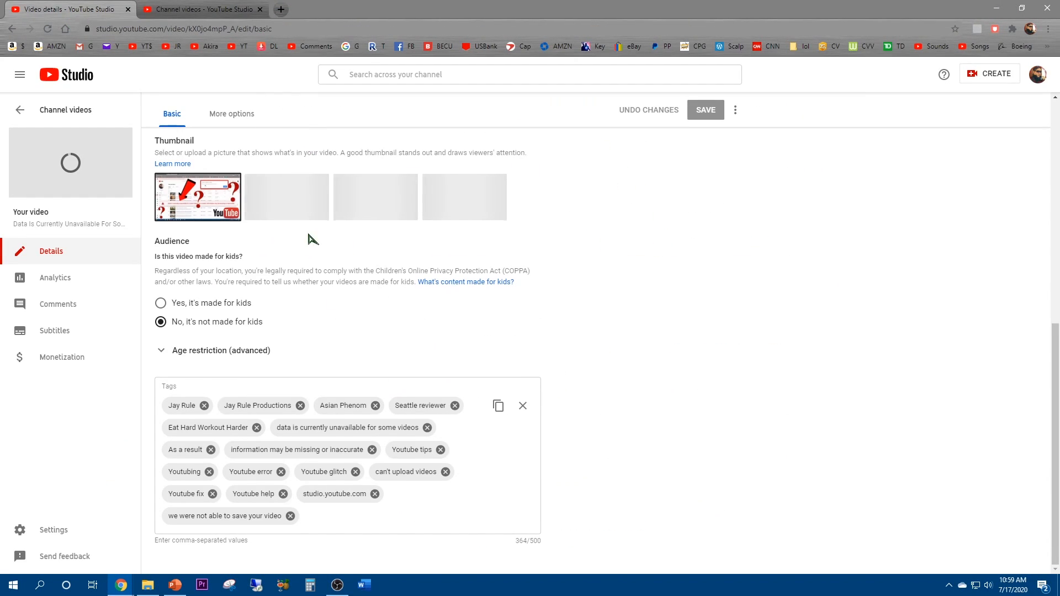
pyautogui.scroll(10, 273, 199)
pyautogui.moveTo(469, 194); pyautogui.dragTo(164, 194)
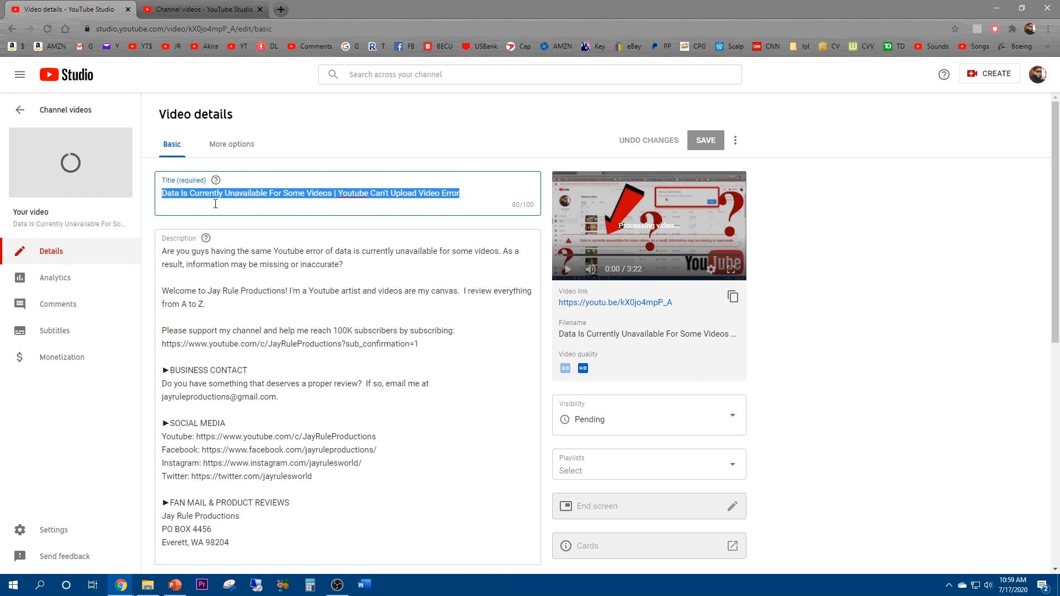
pyautogui.moveTo(470, 194); pyautogui.dragTo(332, 193)
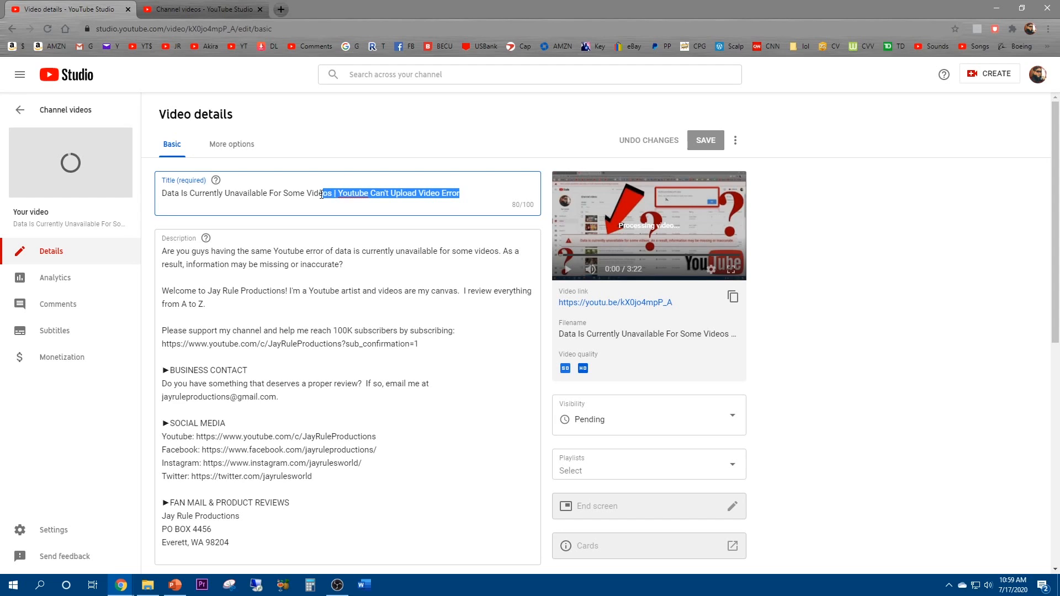
pyautogui.press('BackSpace')
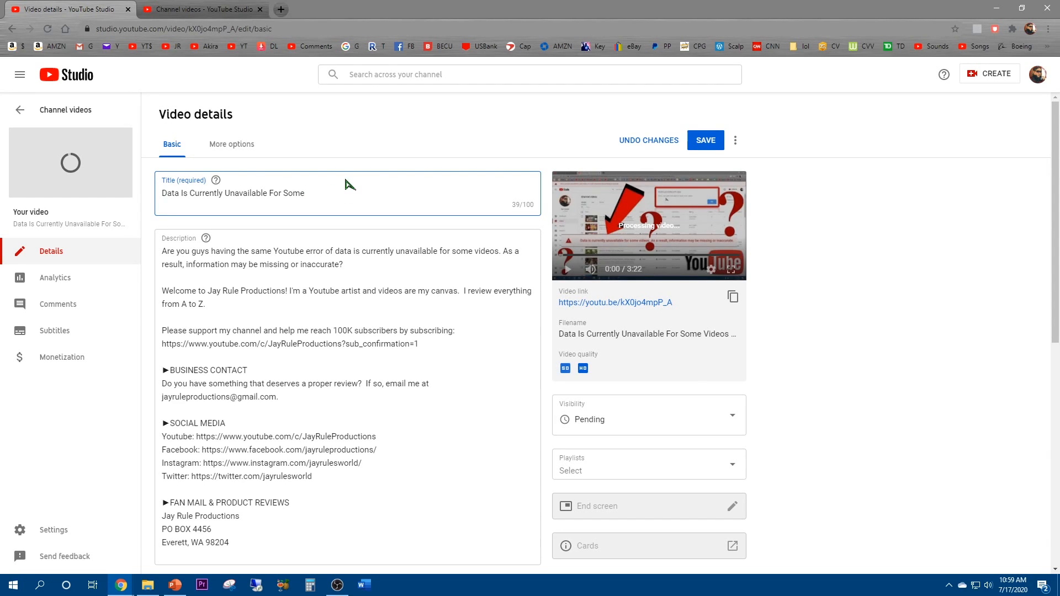
pyautogui.click(212, 7)
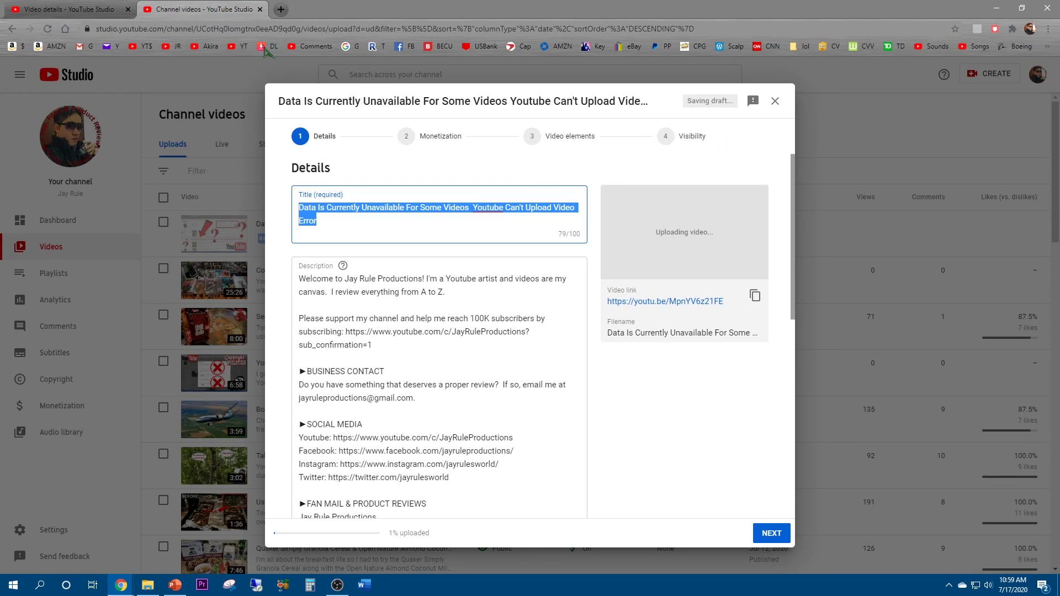
pyautogui.click(67, 9)
pyautogui.click(705, 142)
# Replace the new upload's title with the pasted title containing the "|" separator
pyautogui.click(199, 9)
pyautogui.click(467, 226)
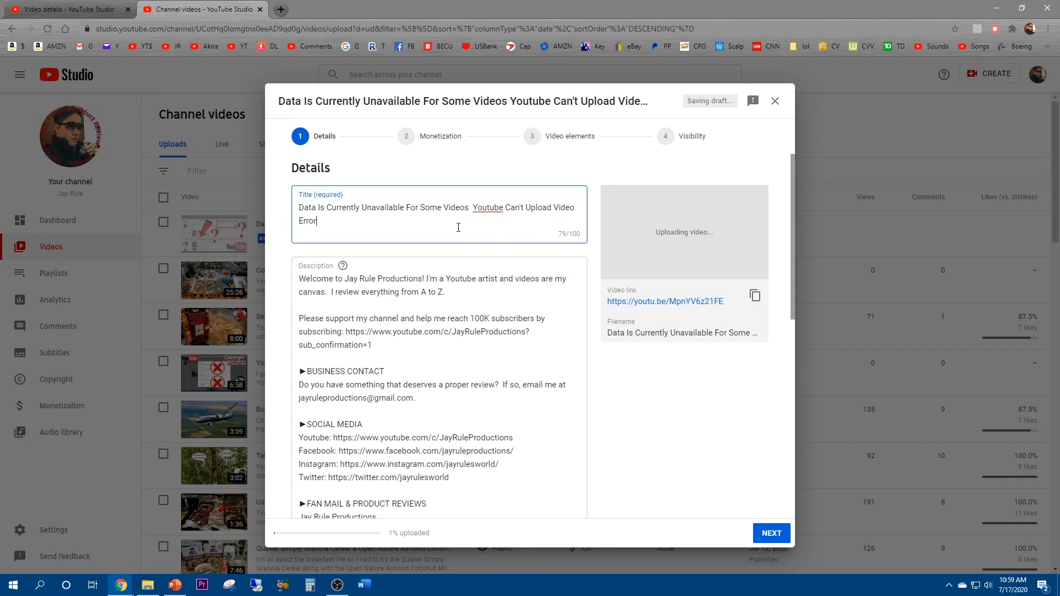
pyautogui.moveTo(361, 218); pyautogui.dragTo(296, 210)
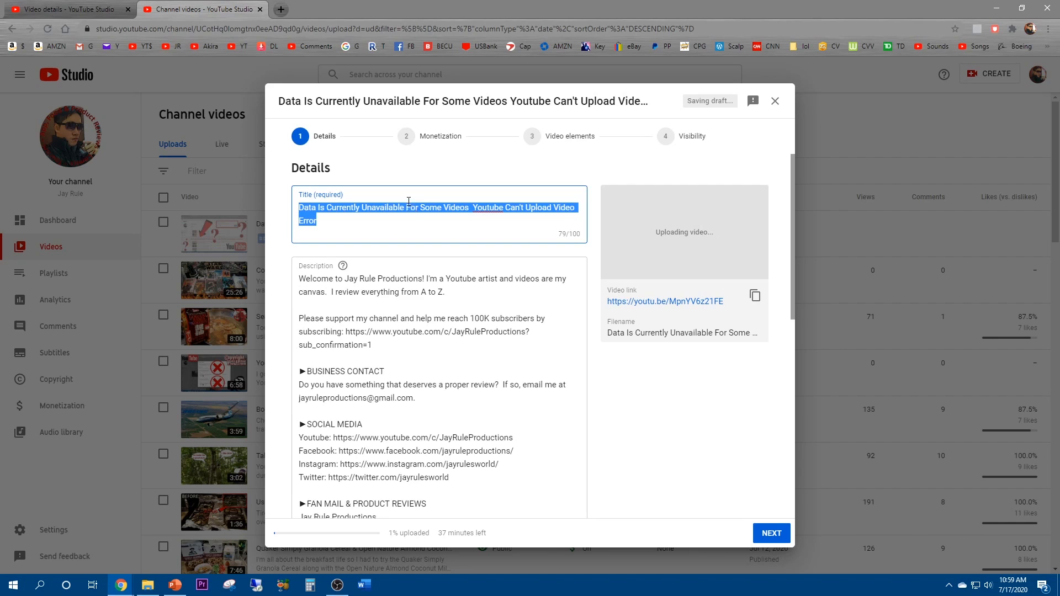
pyautogui.write("Data Is Currently Unavailable For Some Videos | Youtube Can't Upload Video Error")
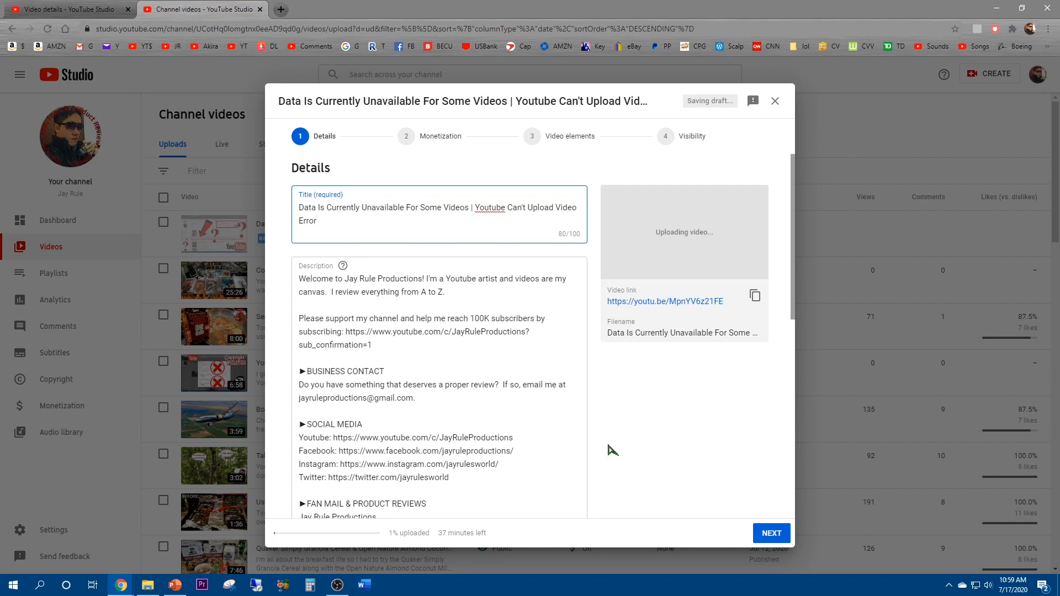
# Advance to Visibility and schedule the re-upload as public for Jul 29, 2020 at 12:00 AM
pyautogui.click(772, 537)
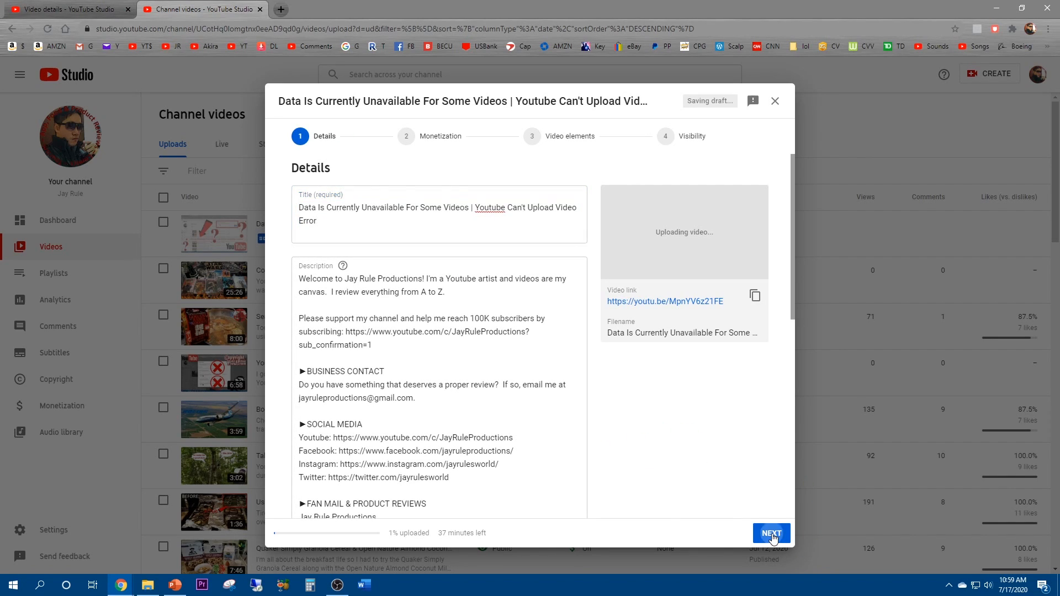
pyautogui.click(772, 534)
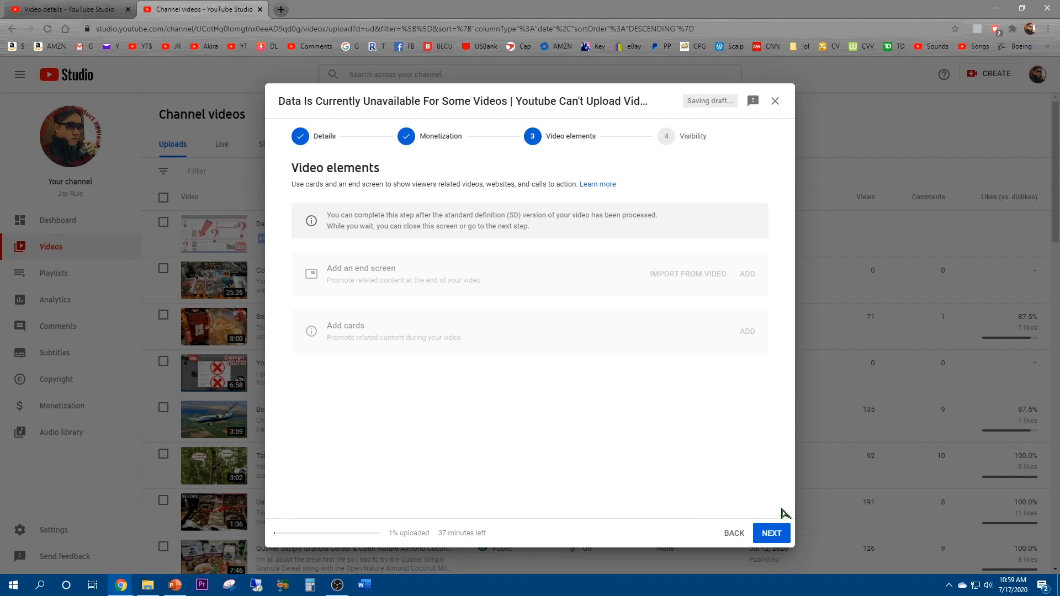
pyautogui.click(771, 534)
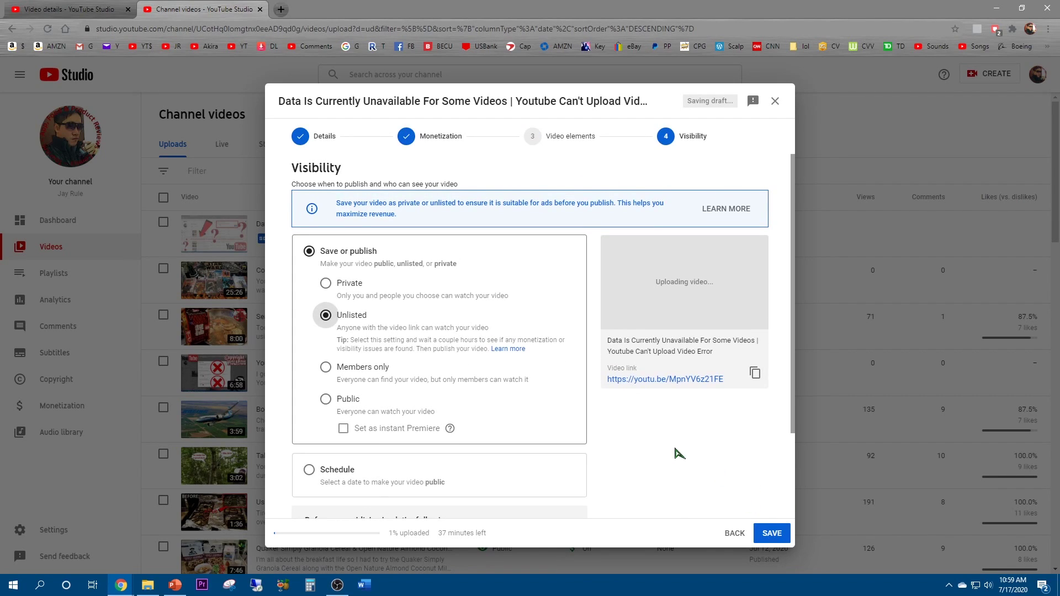
pyautogui.click(348, 401)
pyautogui.click(341, 479)
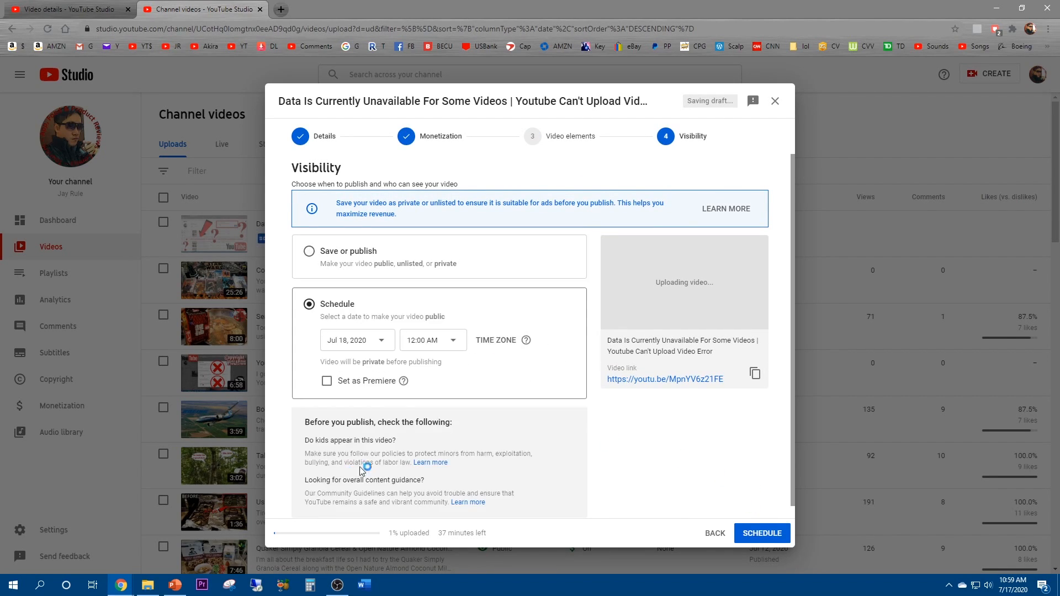
pyautogui.click(380, 341)
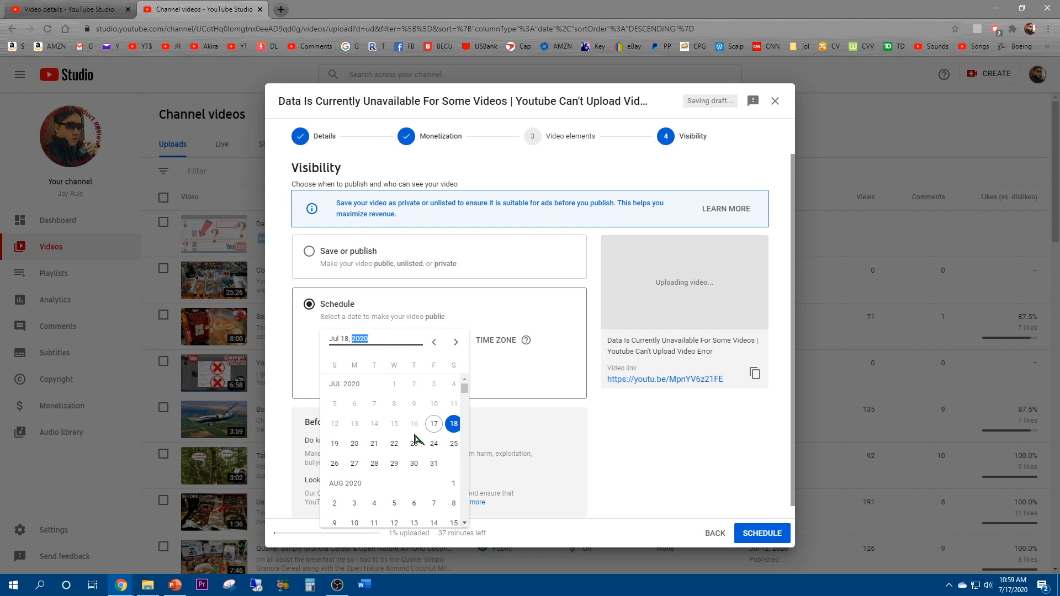
pyautogui.click(394, 464)
pyautogui.click(749, 535)
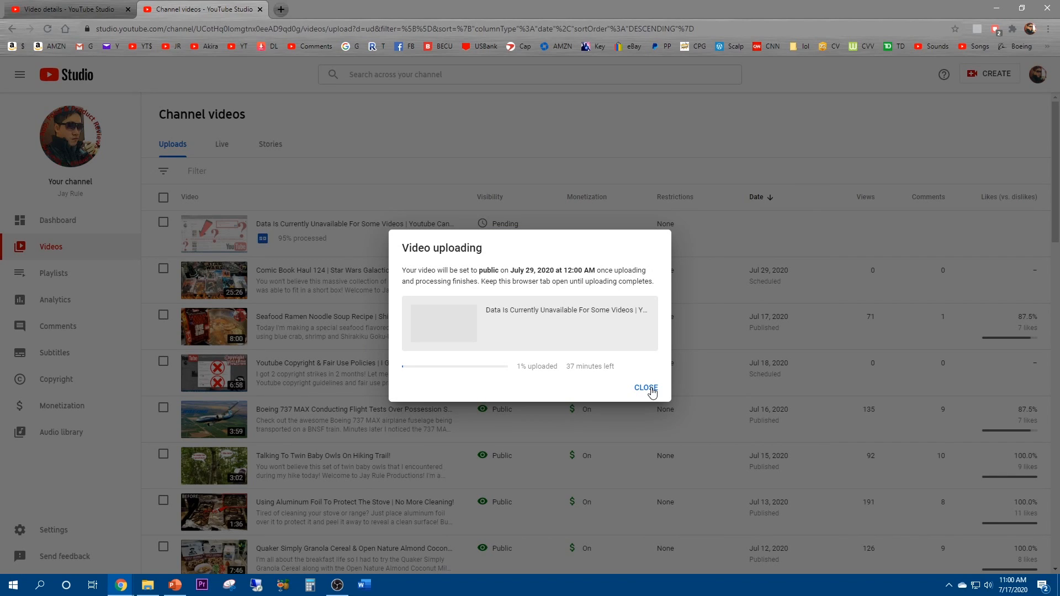
# Select the original video's tags for copying, then dismiss the upload notice on the videos list
pyautogui.click(83, 7)
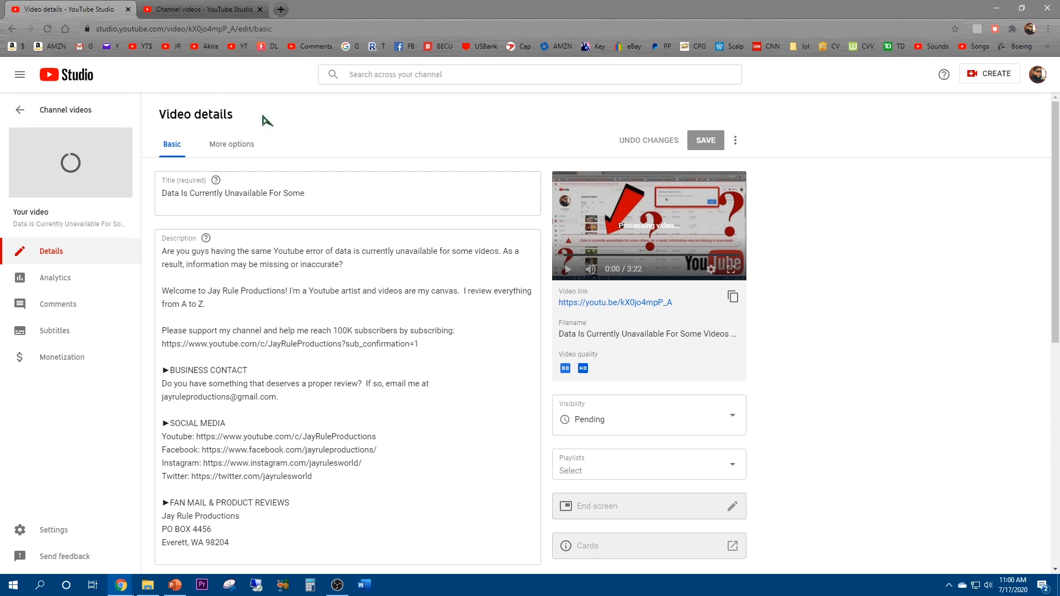
pyautogui.scroll(-10, 350, 496)
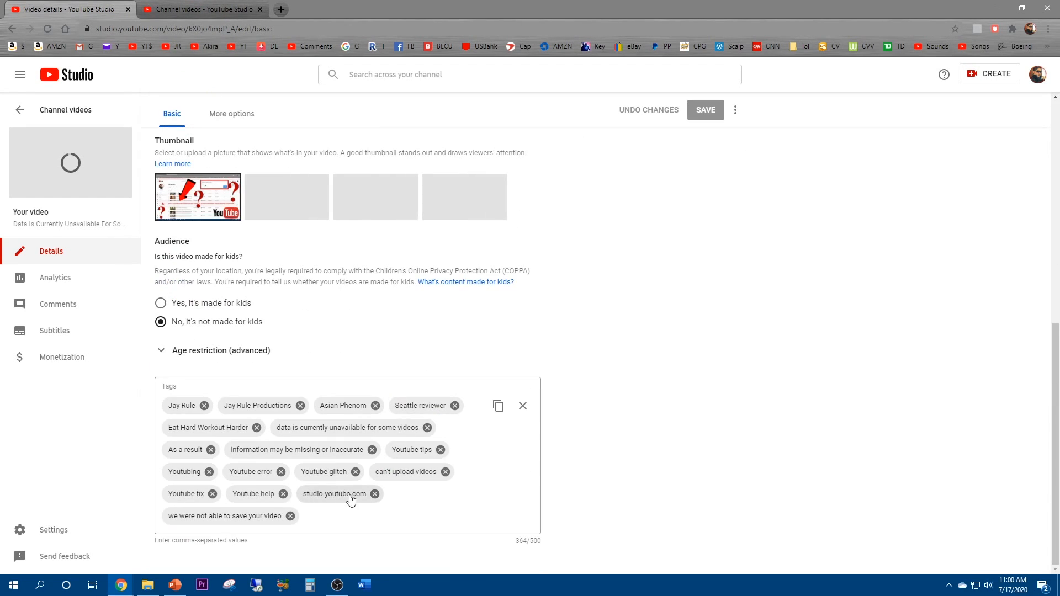
pyautogui.click(500, 417)
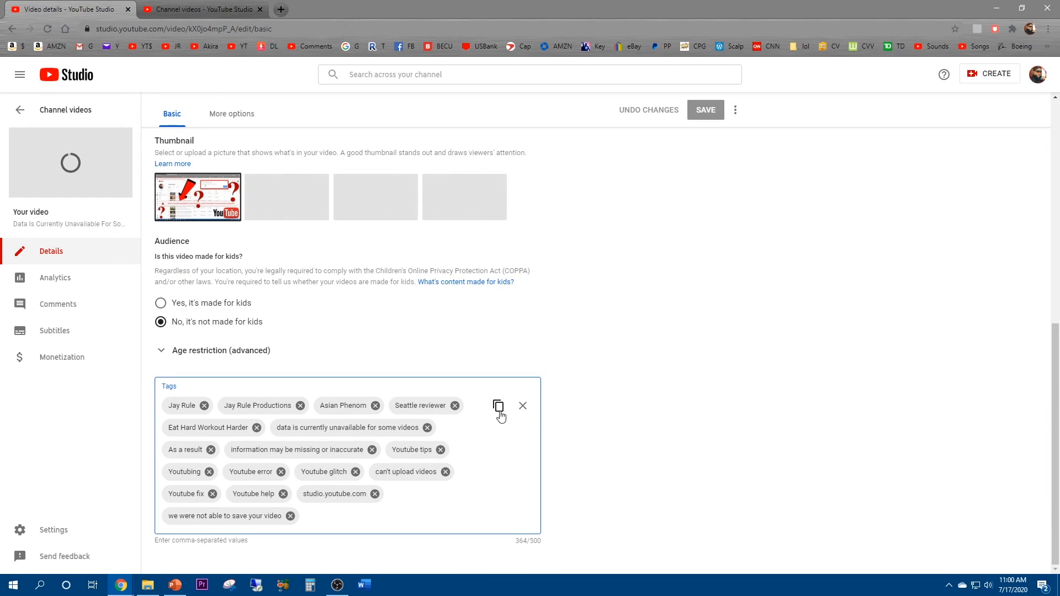
pyautogui.click(204, 10)
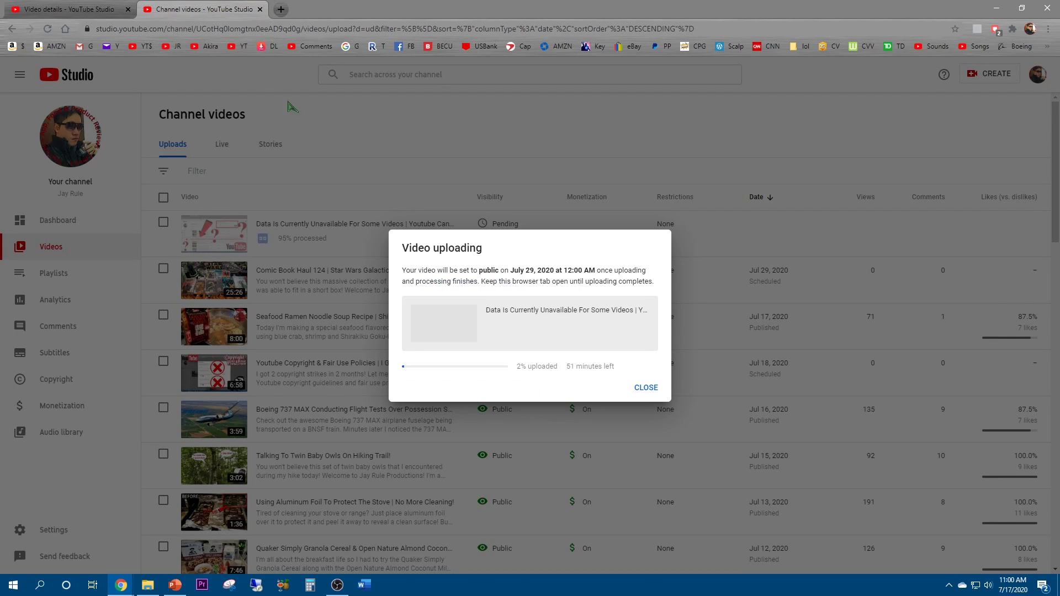
pyautogui.click(646, 388)
pyautogui.moveTo(331, 326)
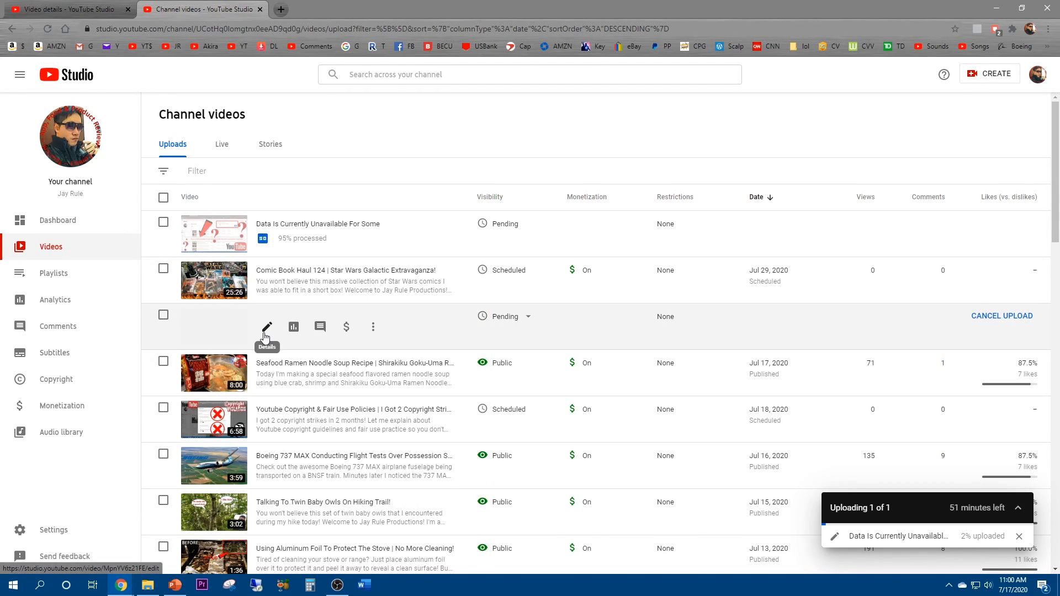
# Paste the original tags into the new upload, set errors.JPG as its thumbnail, and save
pyautogui.click(265, 328)
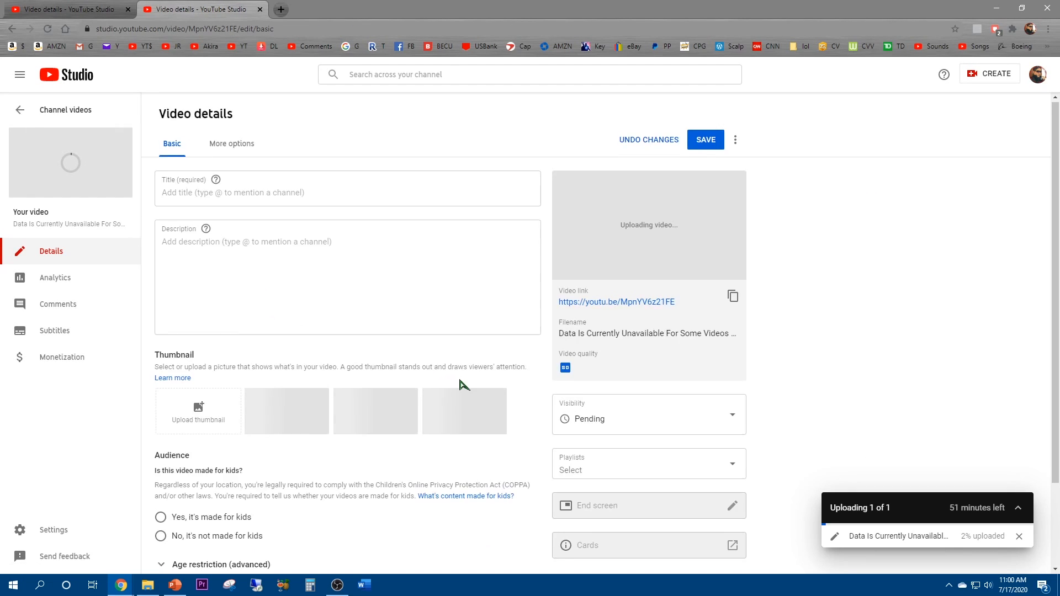
pyautogui.scroll(-1, 415, 449)
pyautogui.scroll(-3, 414, 448)
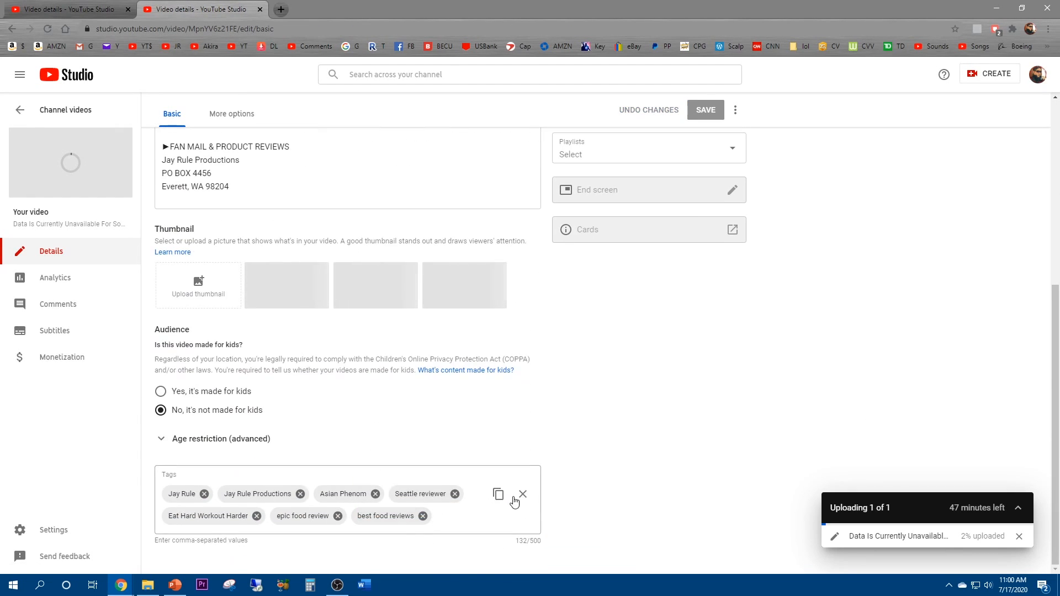
pyautogui.click(519, 498)
pyautogui.click(426, 517)
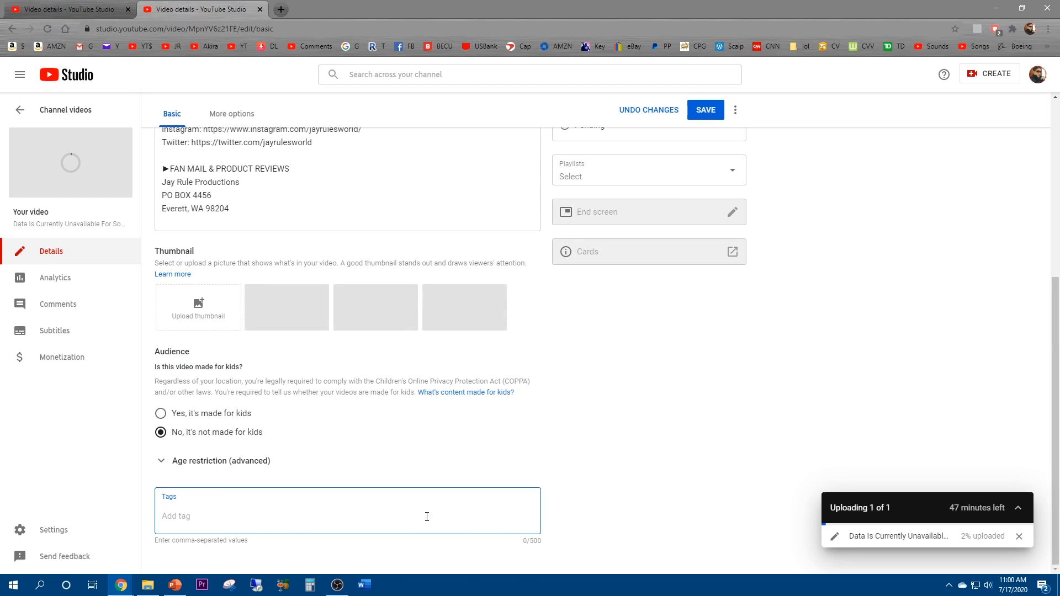
pyautogui.hotkey('ctrl', 'v')
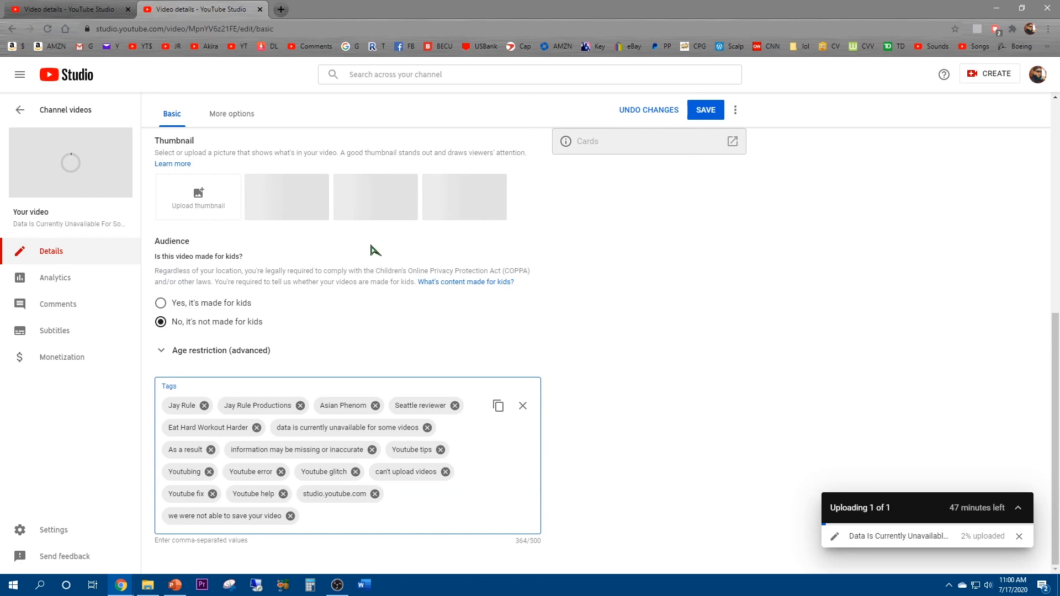
pyautogui.click(199, 207)
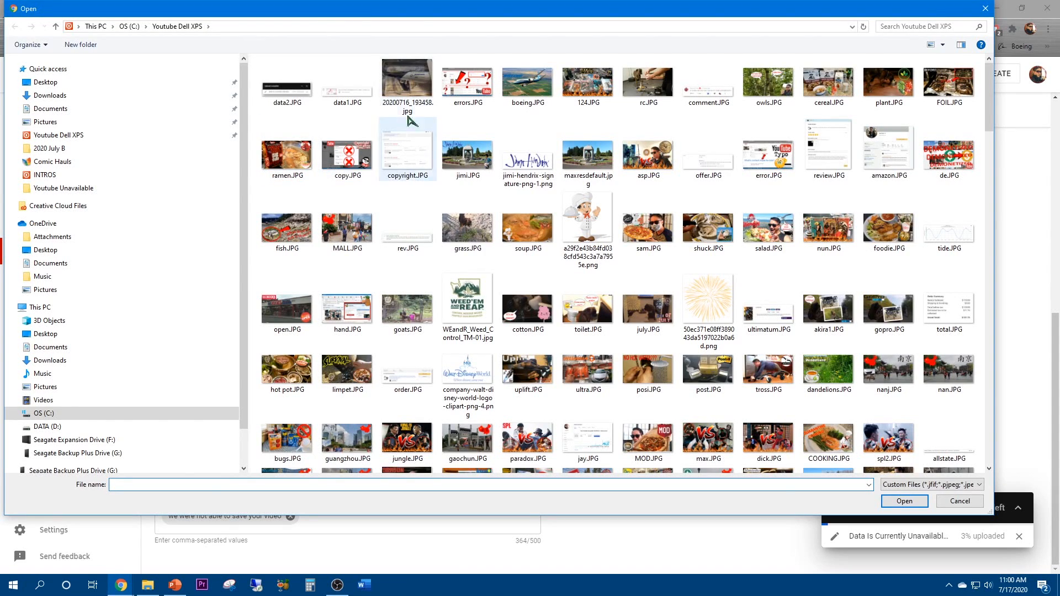
pyautogui.doubleClick(480, 101)
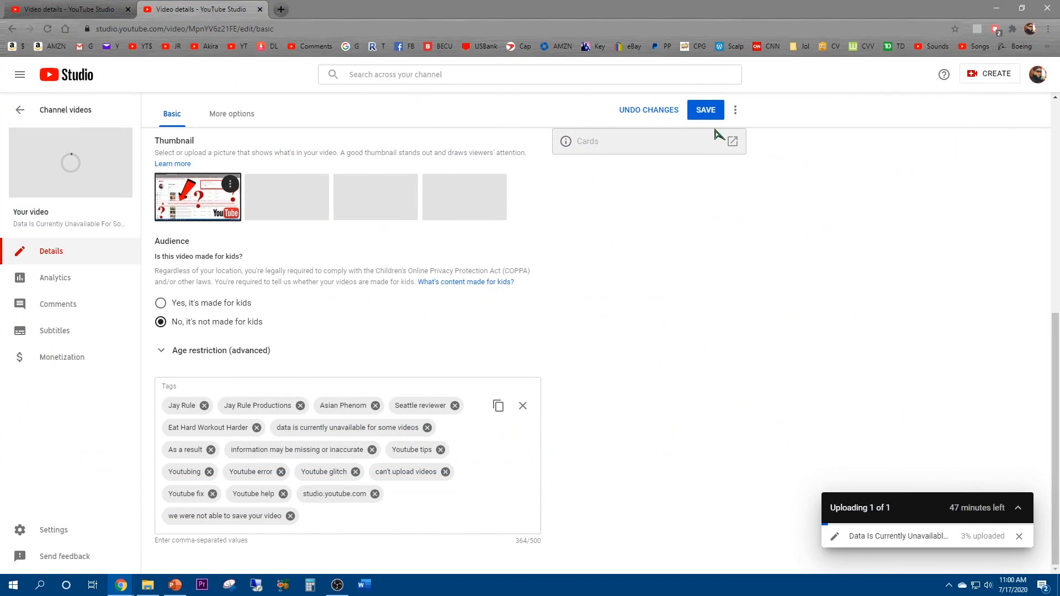
pyautogui.click(705, 109)
pyautogui.scroll(2, 561, 273)
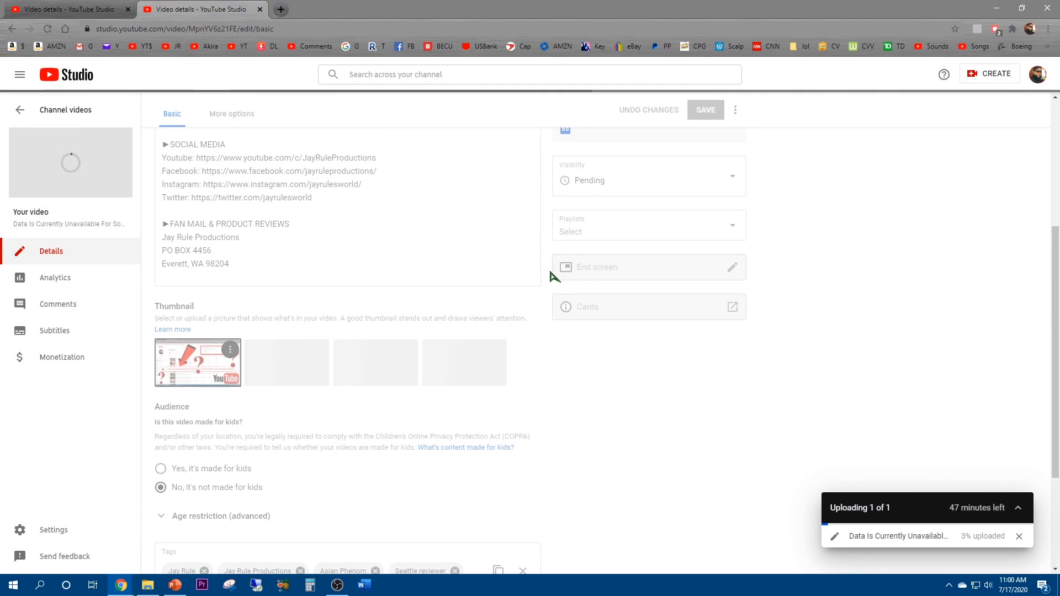
pyautogui.scroll(2, 553, 276)
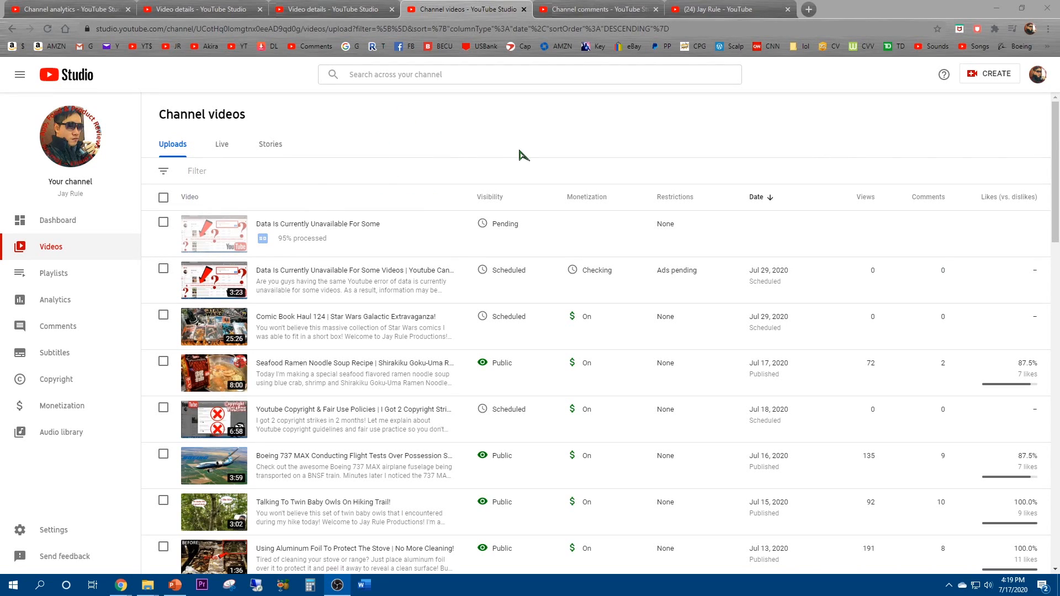
# Reload the channel videos list, glance at the comments and original's details pages, and return to it
pyautogui.rightClick(520, 123)
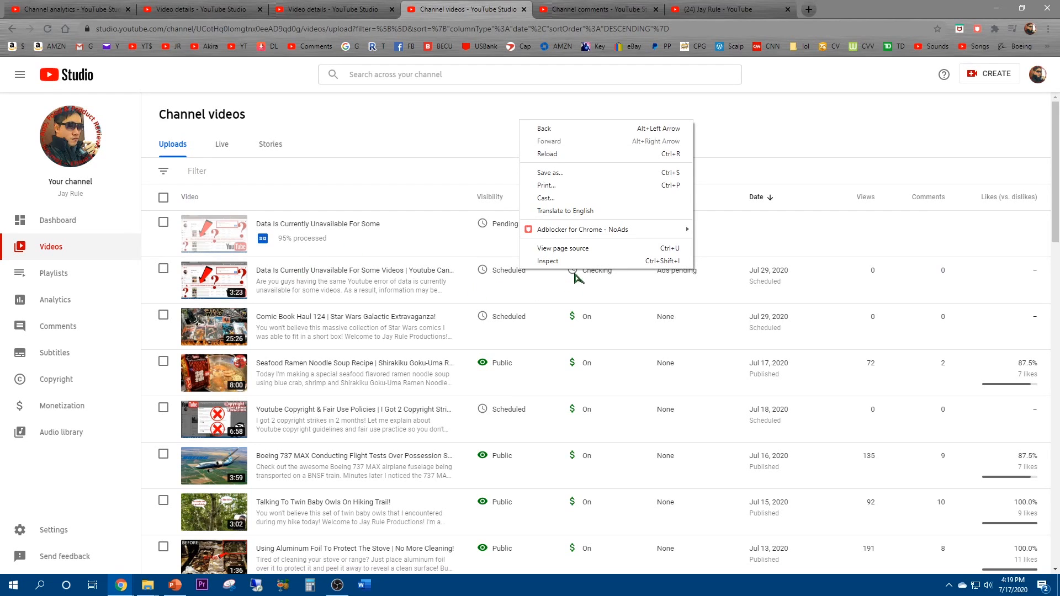
pyautogui.click(583, 155)
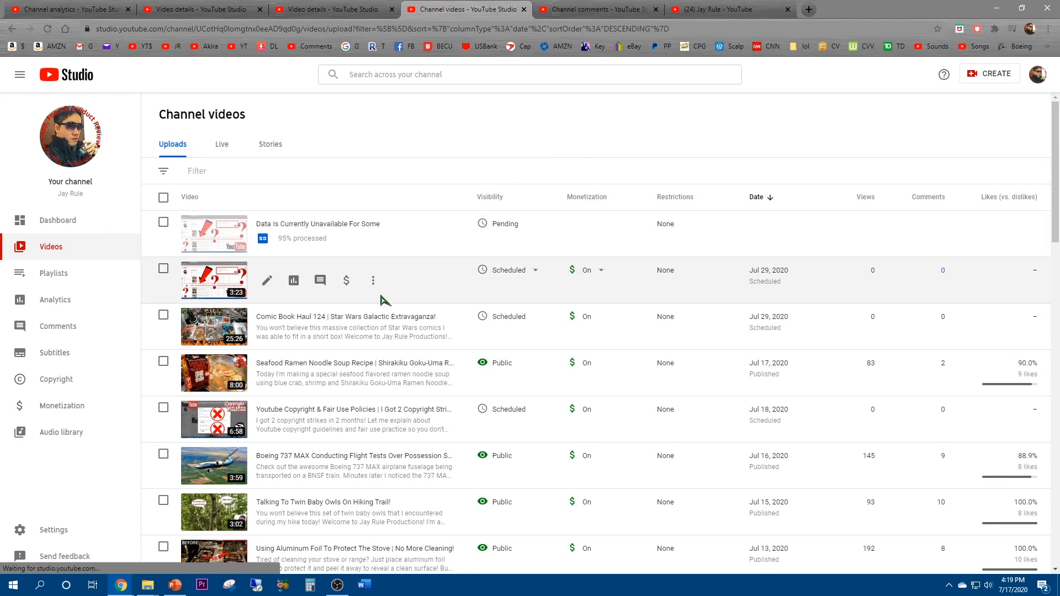
pyautogui.click(593, 6)
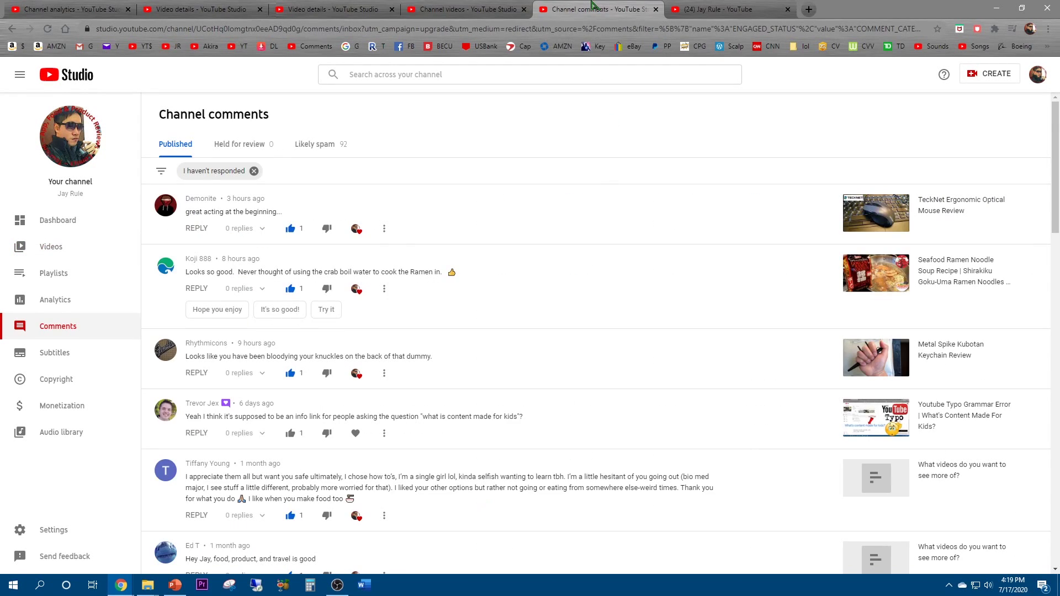
pyautogui.click(231, 7)
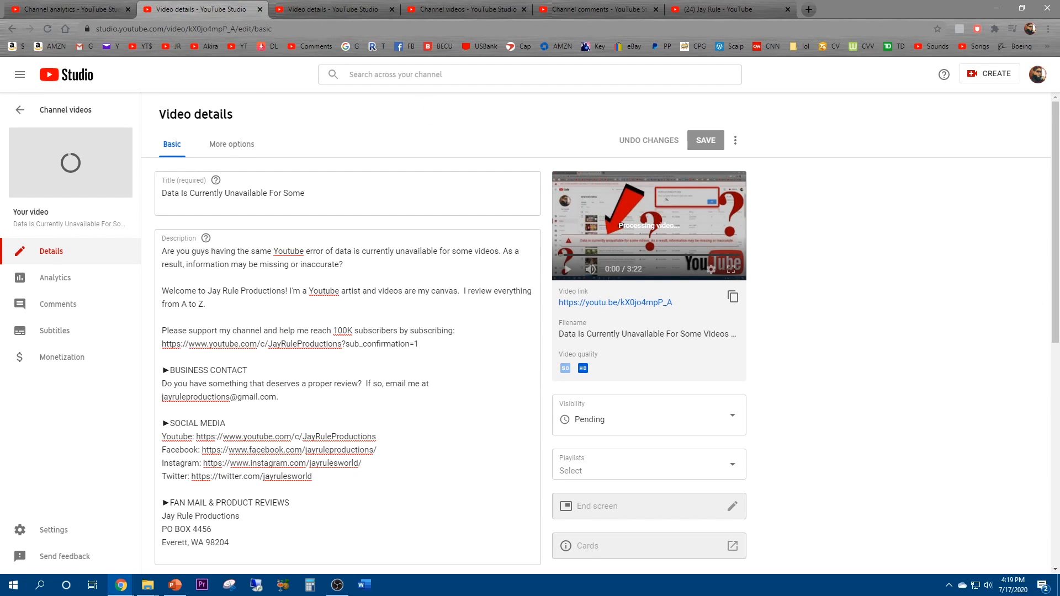
pyautogui.click(467, 9)
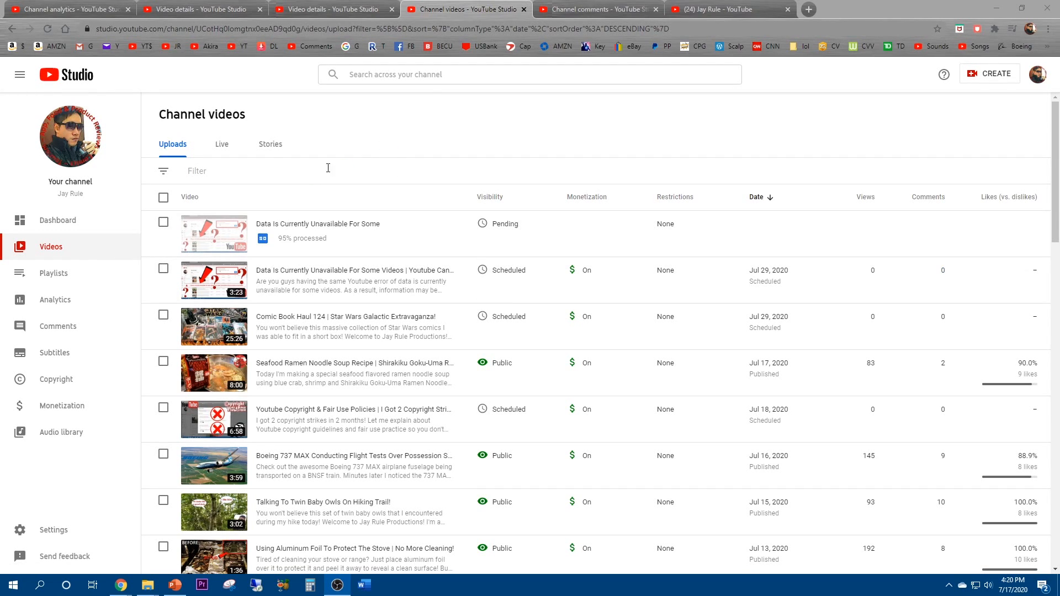
# Select the original stuck at 95% processed and delete it forever, confirming it can't be undone
pyautogui.click(165, 223)
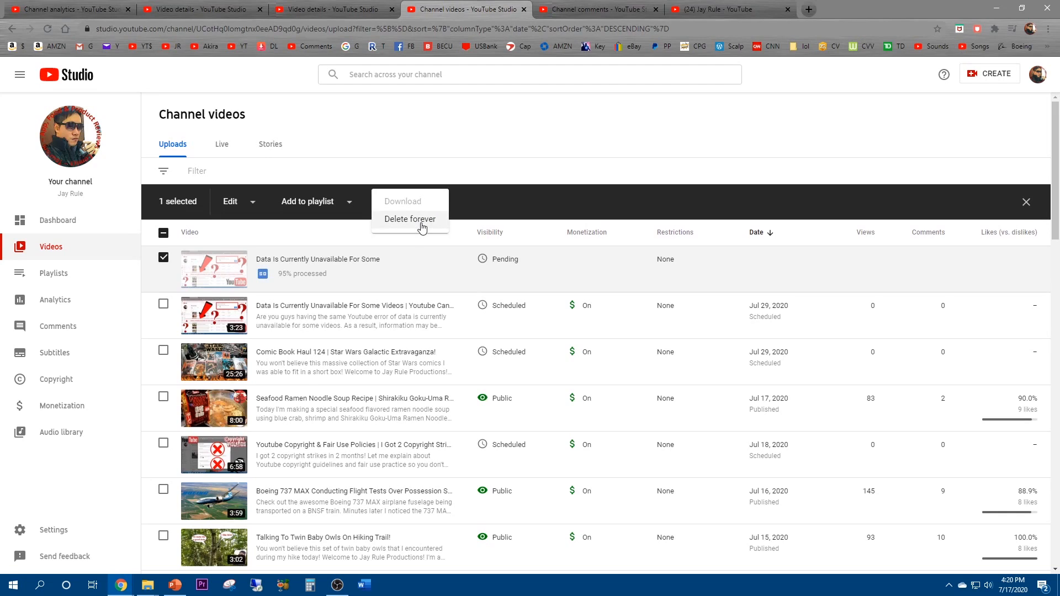
pyautogui.click(419, 225)
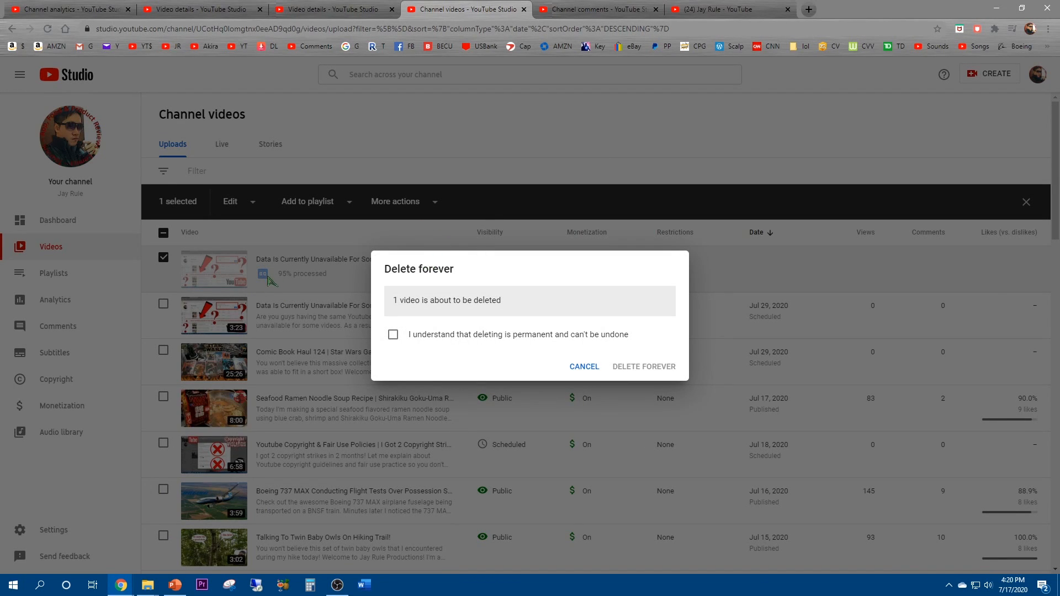
pyautogui.click(425, 334)
pyautogui.click(621, 369)
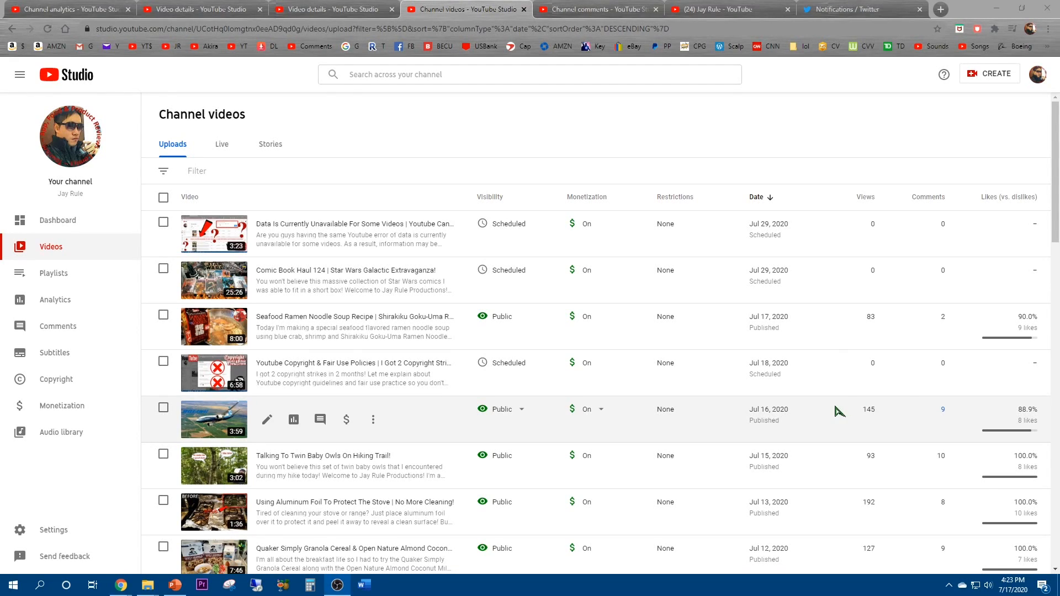
# Close the re-upload's details page and switch back to the original video's details page
pyautogui.click(351, 7)
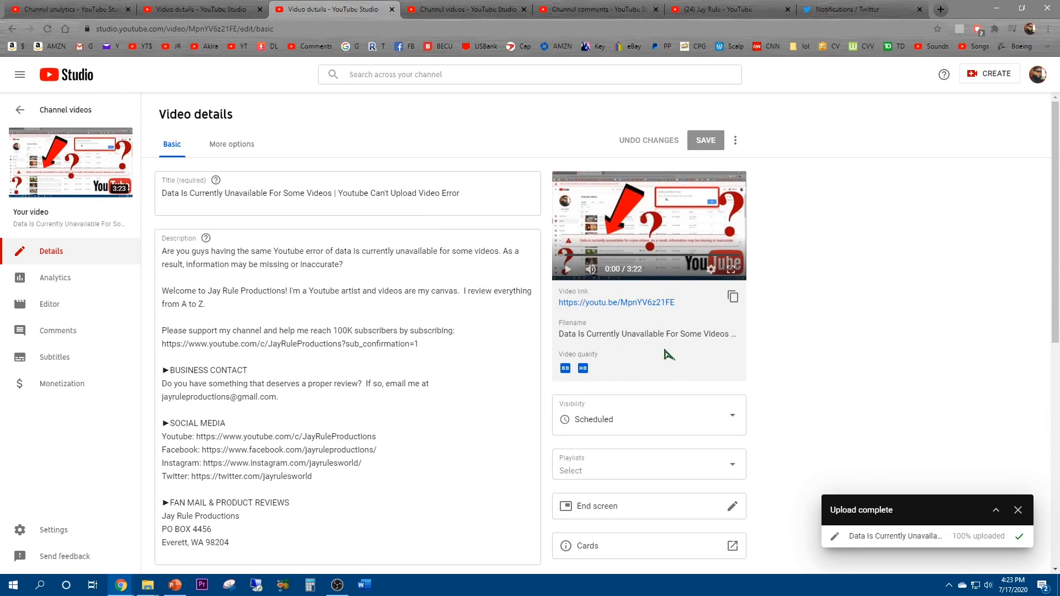
pyautogui.click(391, 10)
pyautogui.click(253, 10)
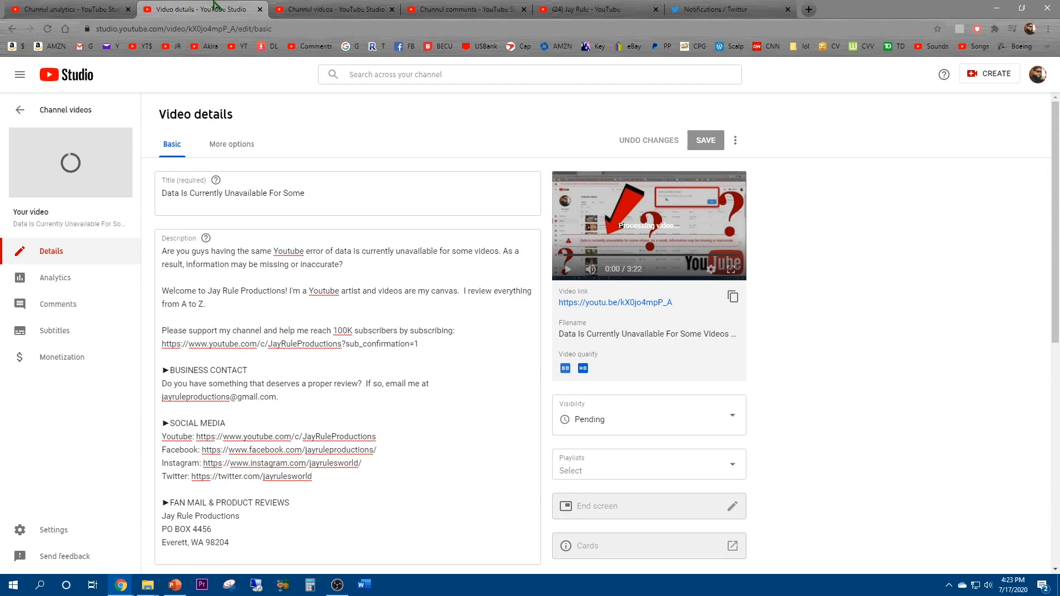